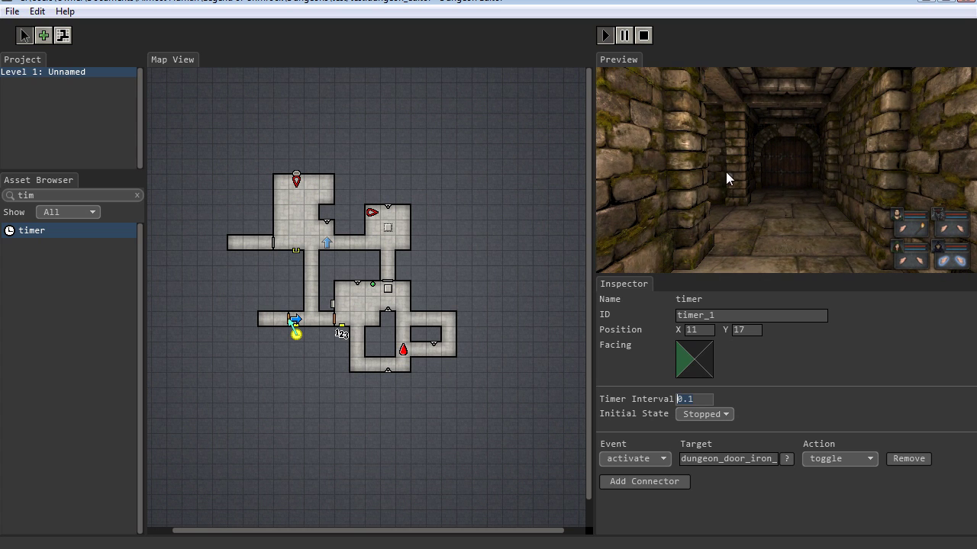
Check how the level name appears in the in-game map book, in the small preview and in the full-screen preview.
{"action": "left_click", "coordinate": [770, 171]}
{"action": "key", "text": "Tab"}
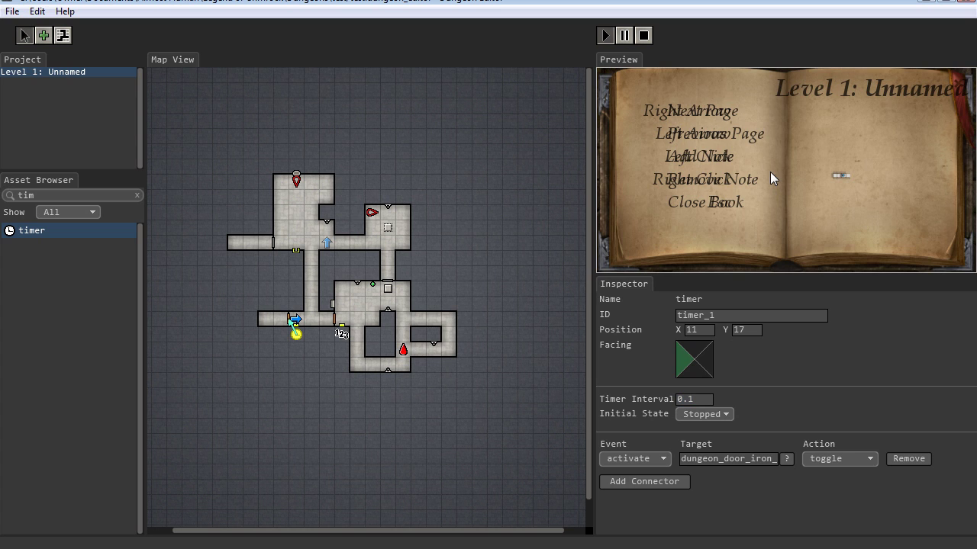
{"action": "key", "text": "Escape"}
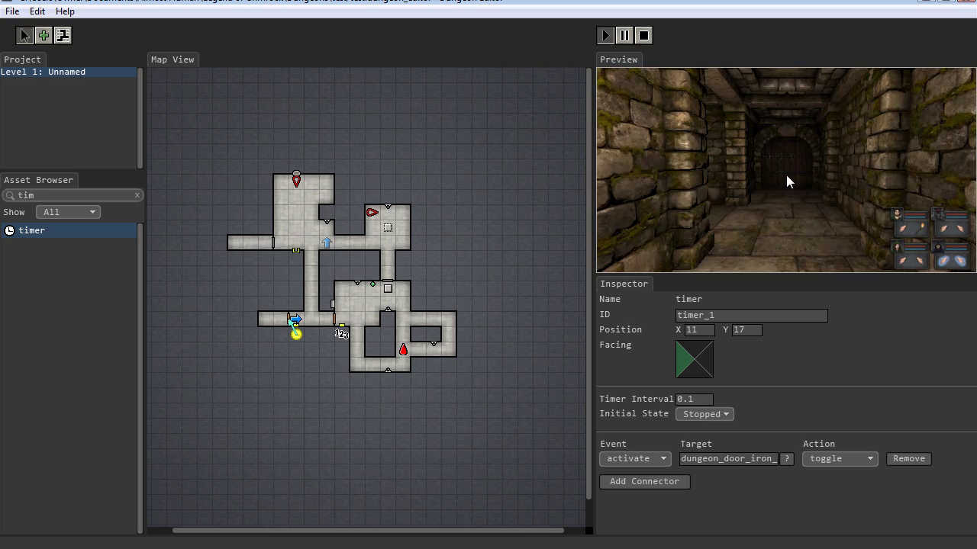
{"action": "key", "text": "f"}
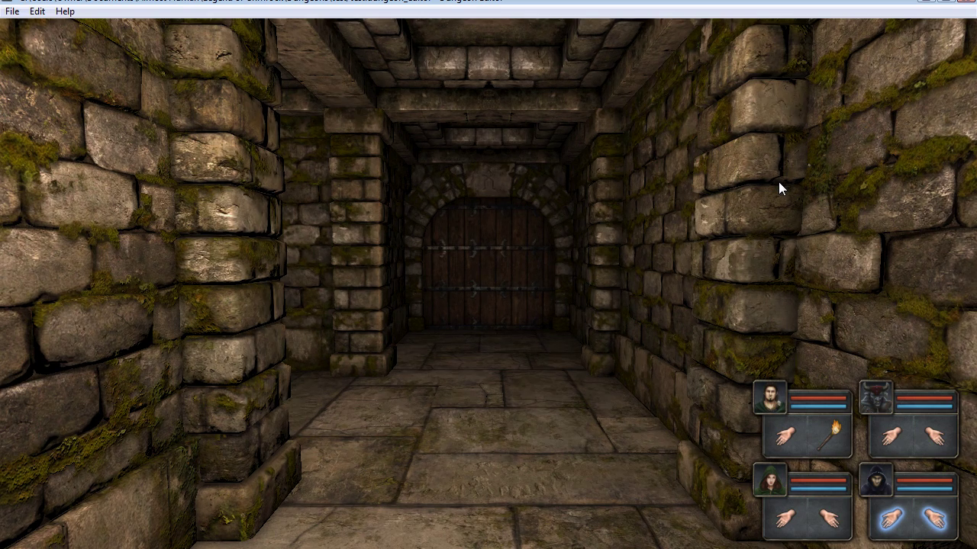
{"action": "key", "text": "Tab"}
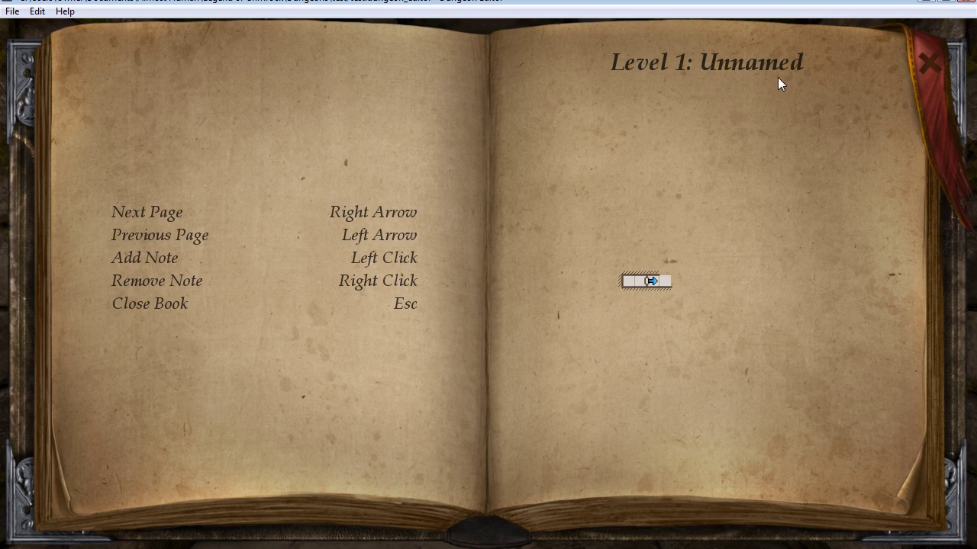
{"action": "key", "text": "Escape"}
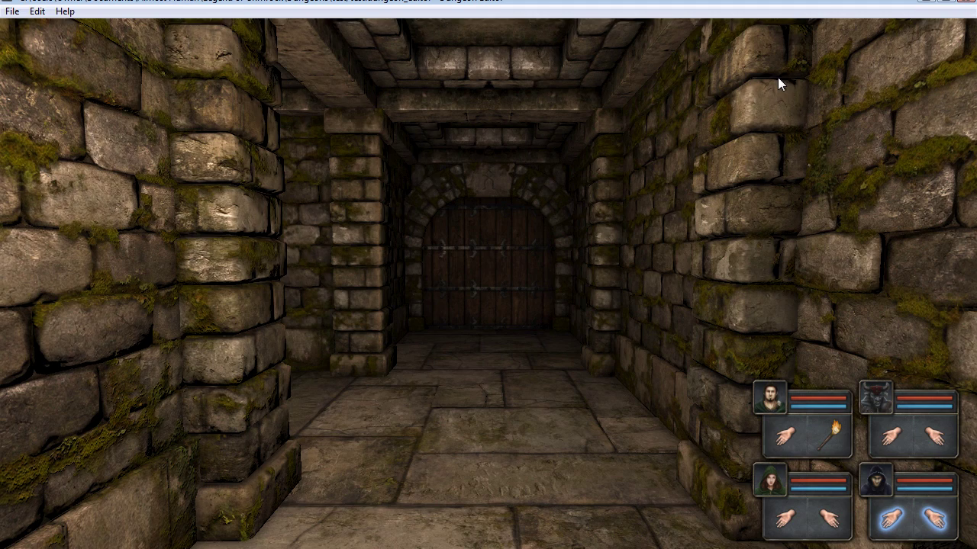
{"action": "key", "text": "Escape"}
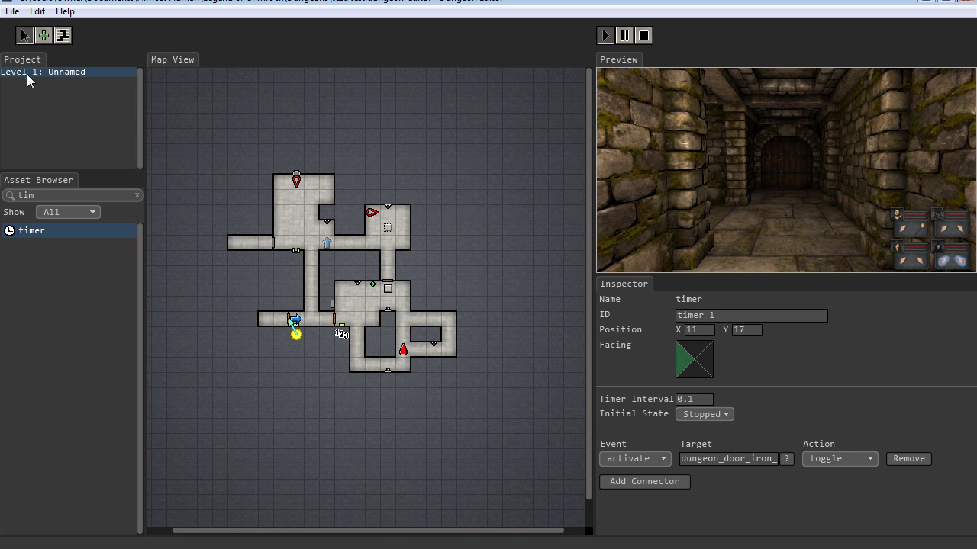
Rename Level 1 to "The Nasty Sewers" in its map properties.
{"action": "right_click", "coordinate": [62, 72]}
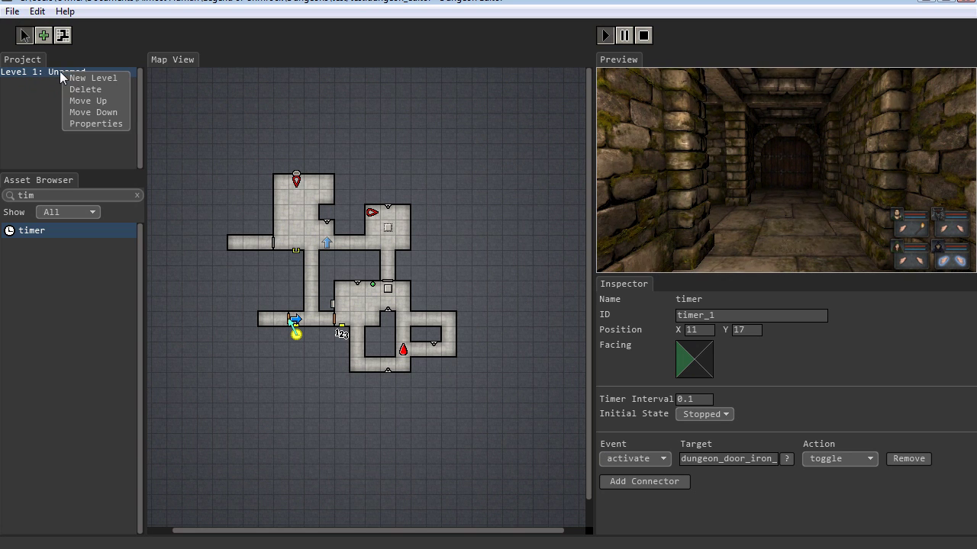
{"action": "left_click", "coordinate": [84, 124]}
{"action": "left_click_drag", "start_coordinate": [478, 248], "coordinate": [369, 228]}
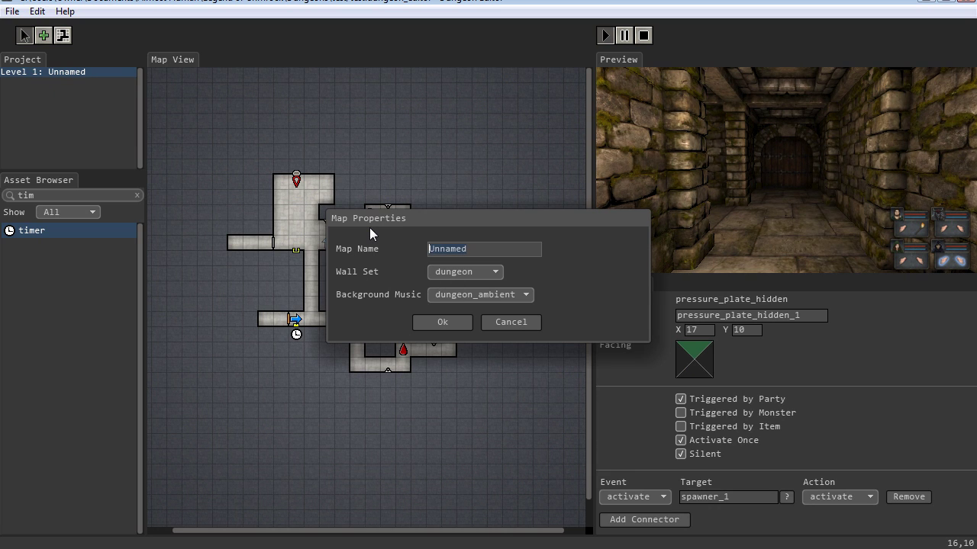
{"action": "type", "text": "The "}
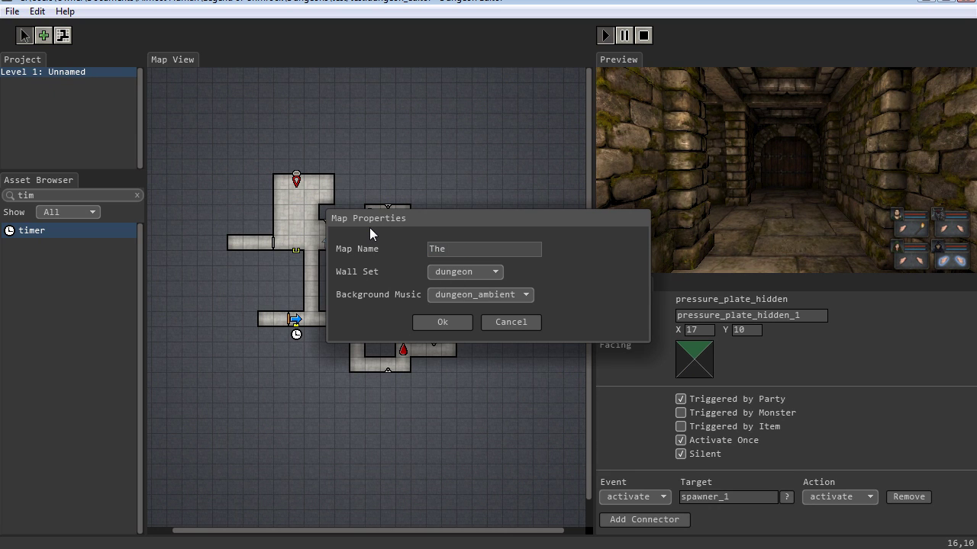
{"action": "type", "text": "nasty s"}
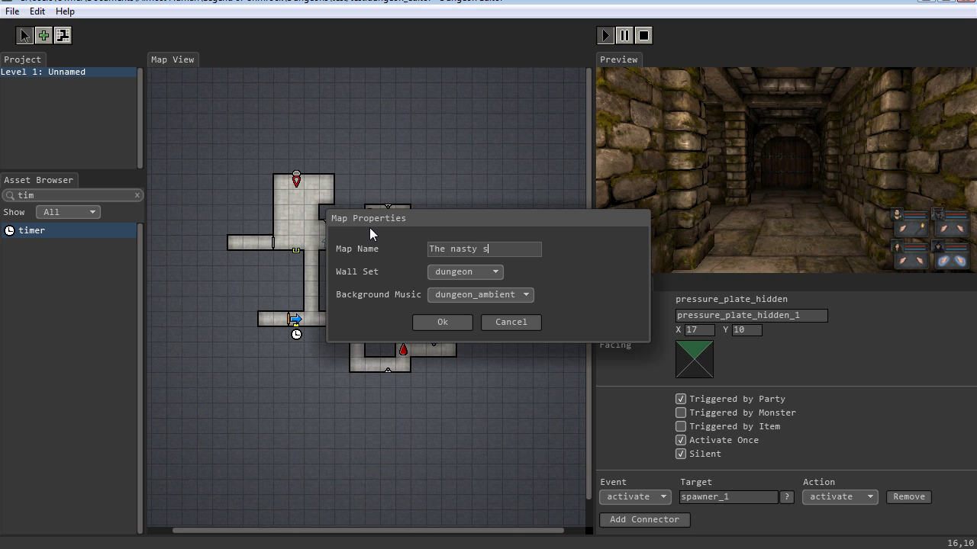
{"action": "type", "text": "ewers"}
{"action": "key", "text": "BackSpace"}
{"action": "key", "text": "BackSpace"}
{"action": "key", "text": "BackSpace"}
{"action": "key", "text": "BackSpace"}
{"action": "key", "text": "BackSpace"}
{"action": "key", "text": "BackSpace"}
{"action": "key", "text": "BackSpace"}
{"action": "key", "text": "BackSpace"}
{"action": "key", "text": "BackSpace"}
{"action": "key", "text": "BackSpace"}
{"action": "key", "text": "BackSpace"}
{"action": "key", "text": "BackSpace"}
{"action": "type", "text": "Nasty Se"}
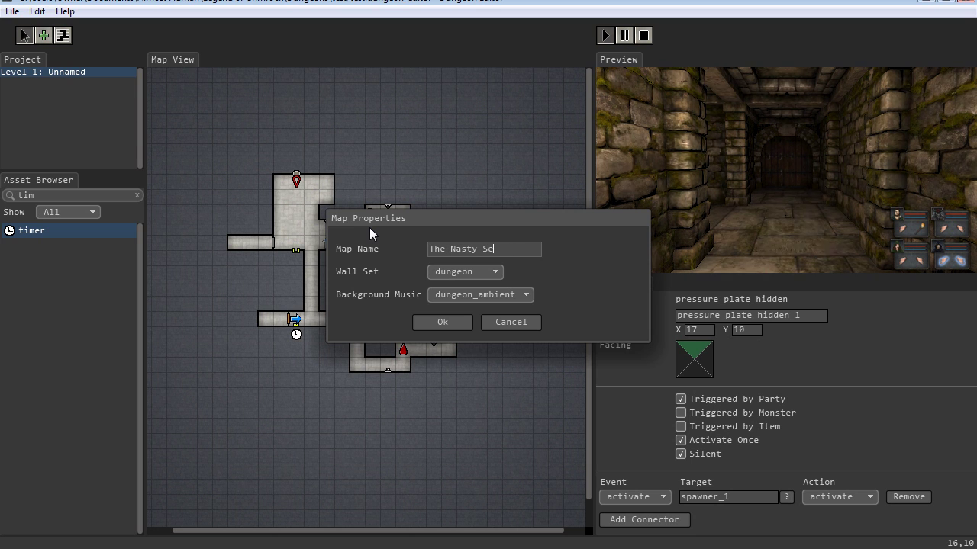
{"action": "type", "text": "wers"}
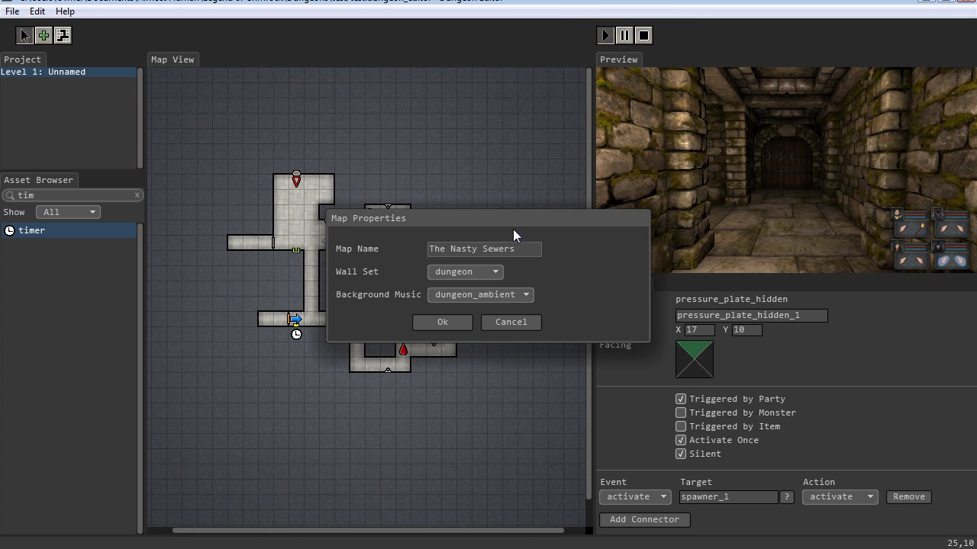
Set the level's wall set to temple and its background music to temple_ambient, and apply the map properties.
{"action": "left_click", "coordinate": [493, 273]}
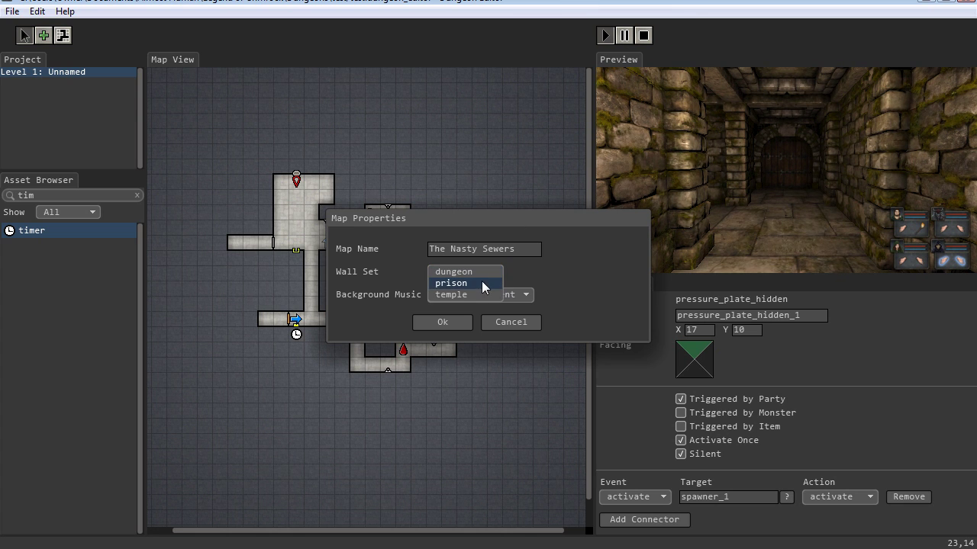
{"action": "left_click", "coordinate": [480, 295]}
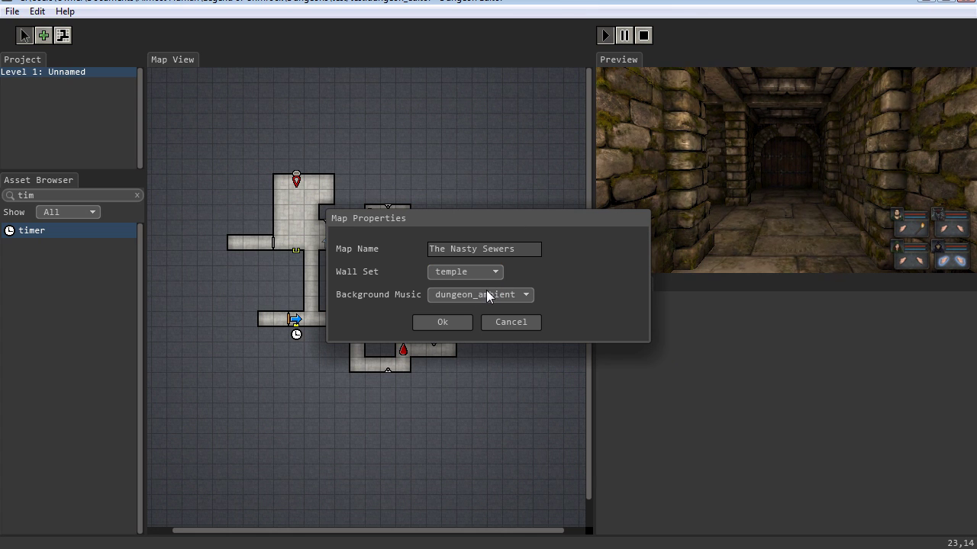
{"action": "left_click", "coordinate": [521, 296]}
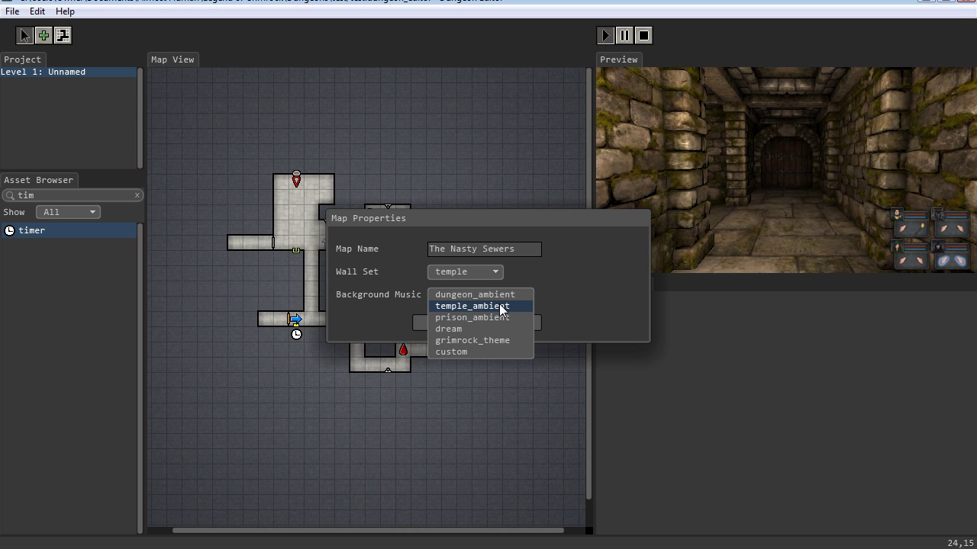
{"action": "left_click", "coordinate": [503, 307]}
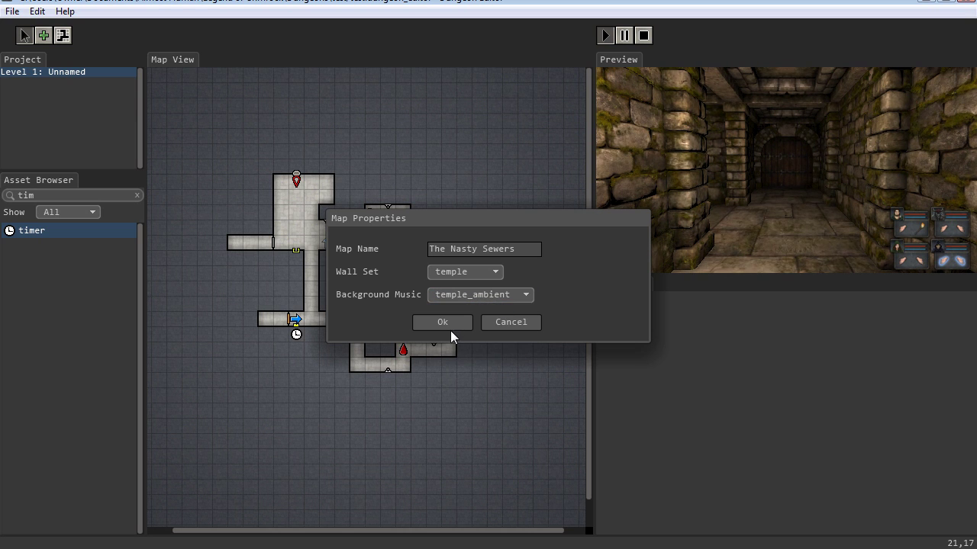
{"action": "left_click", "coordinate": [450, 326]}
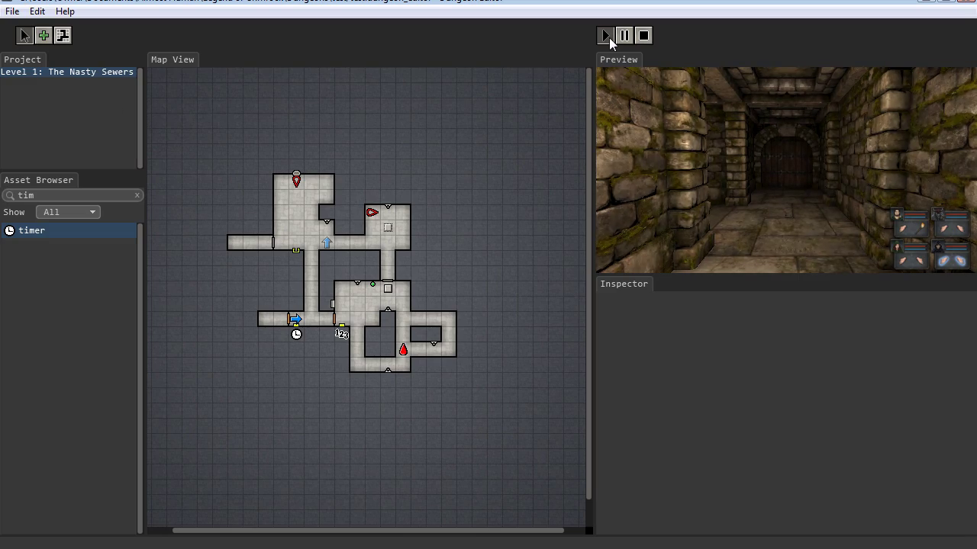
Run the full-screen preview and walk around the corridor and doors to inspect the temple wall set.
{"action": "left_click", "coordinate": [605, 36]}
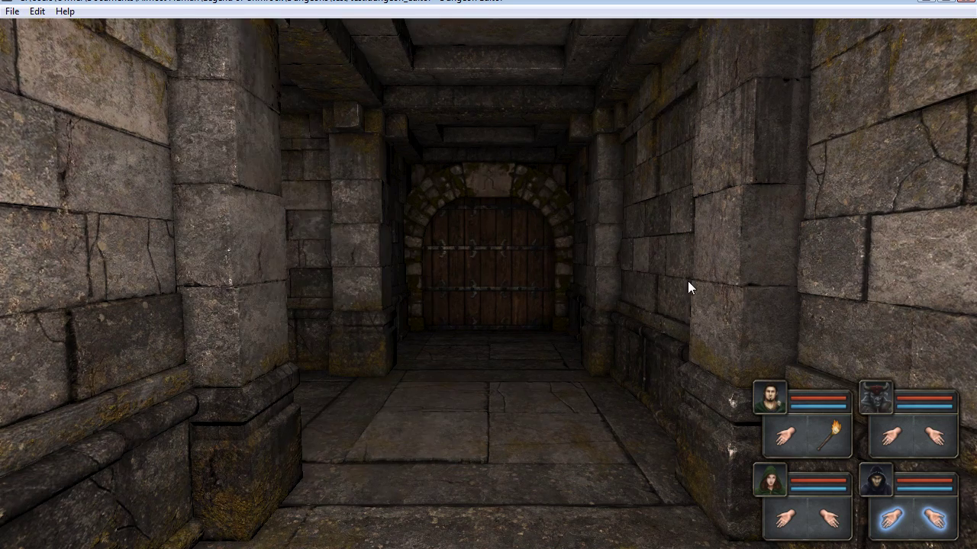
{"action": "key", "text": "w"}
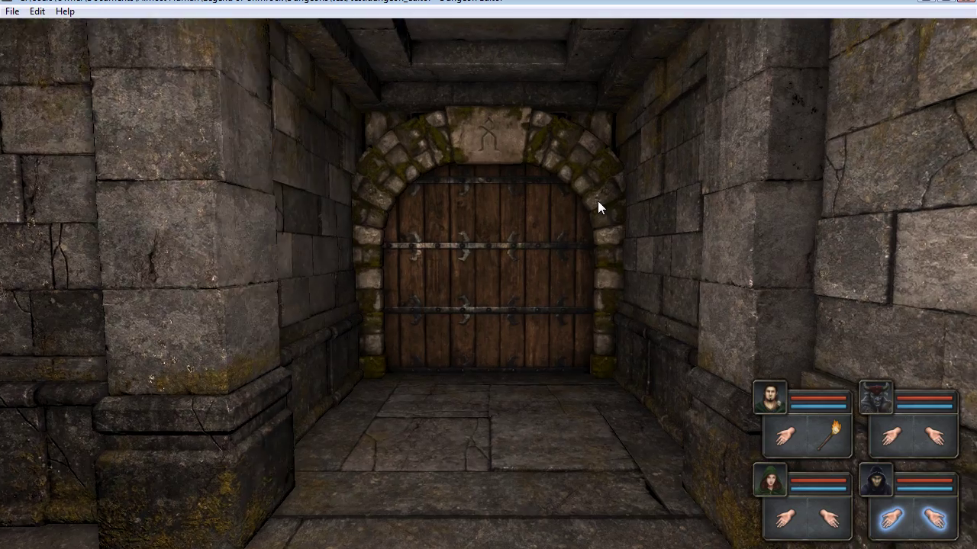
{"action": "key", "text": "q"}
{"action": "key", "text": "w"}
{"action": "key", "text": "e"}
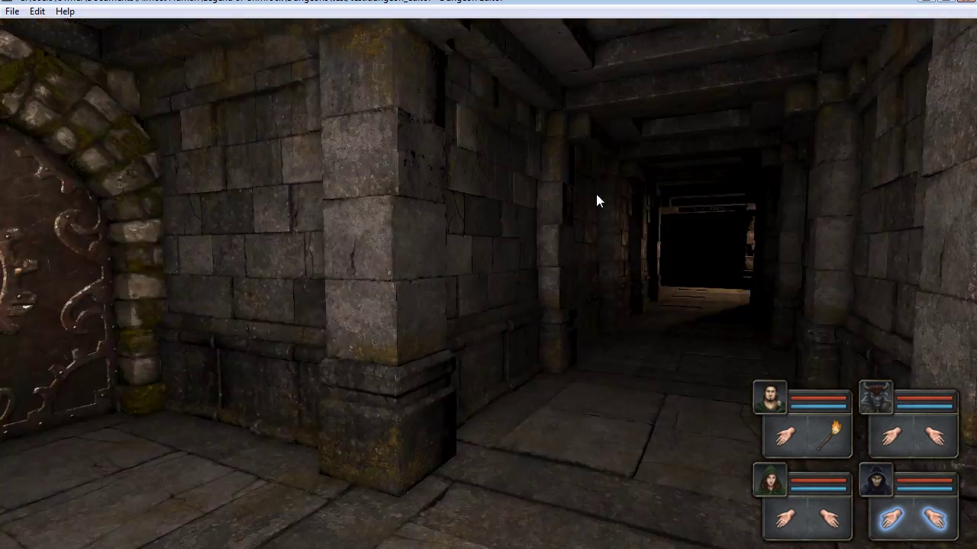
{"action": "key", "text": "w"}
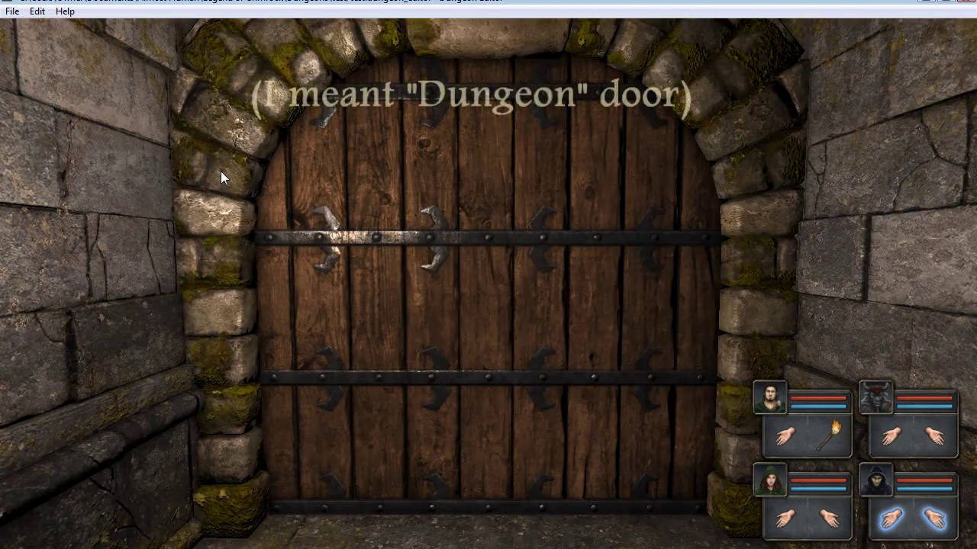
{"action": "key", "text": "q"}
{"action": "key", "text": "q"}
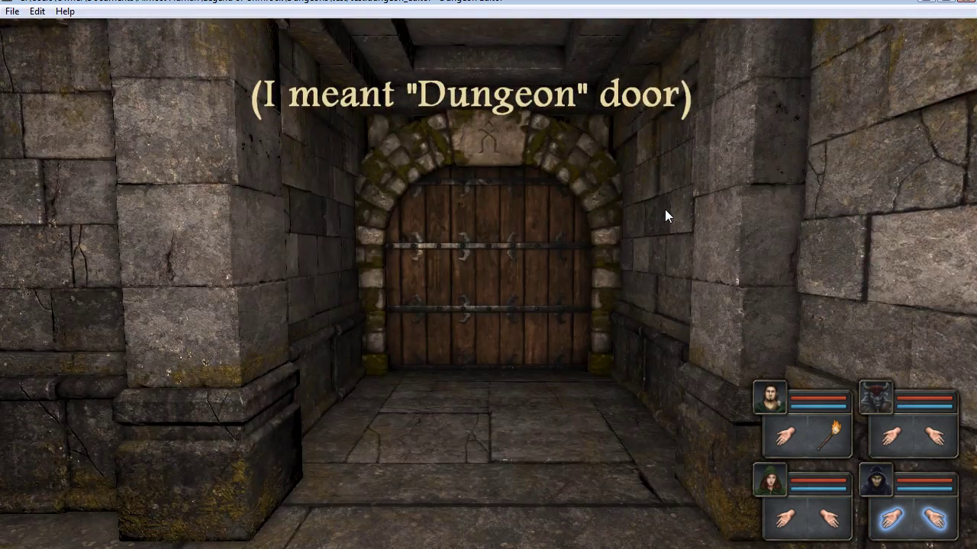
{"action": "key", "text": "q"}
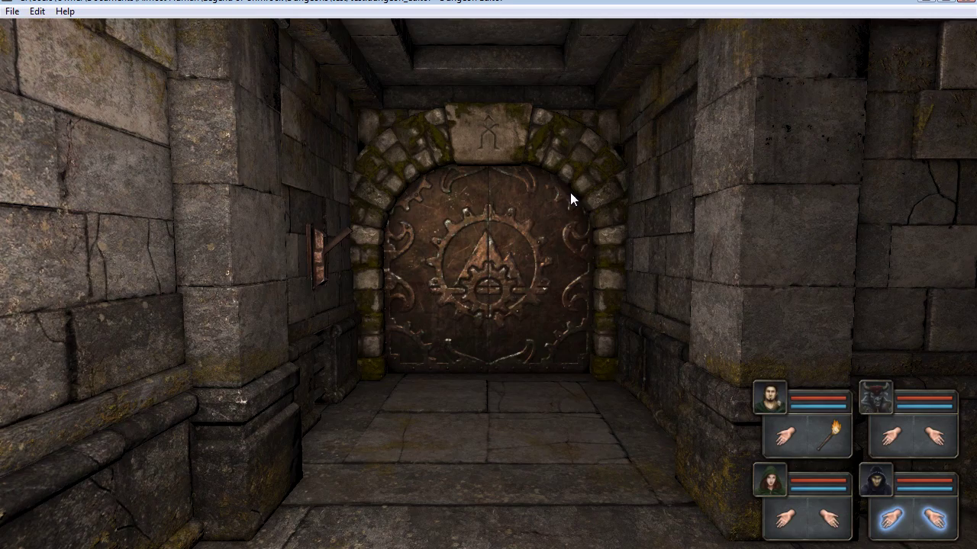
{"action": "key", "text": "Escape"}
Set the wall set of The Nasty Sewers to dungeon in its map properties.
{"action": "right_click", "coordinate": [63, 74]}
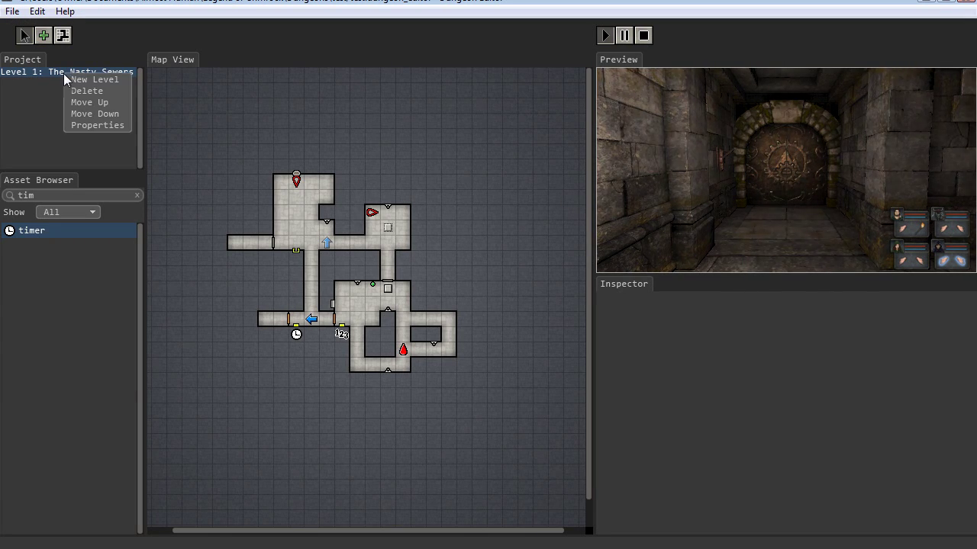
{"action": "left_click", "coordinate": [93, 127]}
{"action": "left_click", "coordinate": [467, 270]}
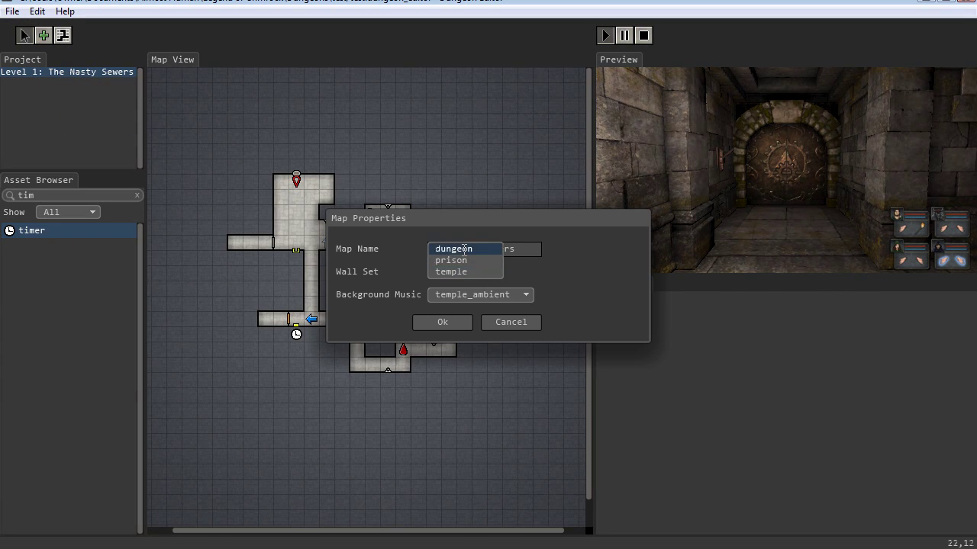
{"action": "left_click", "coordinate": [460, 250]}
{"action": "left_click", "coordinate": [453, 322]}
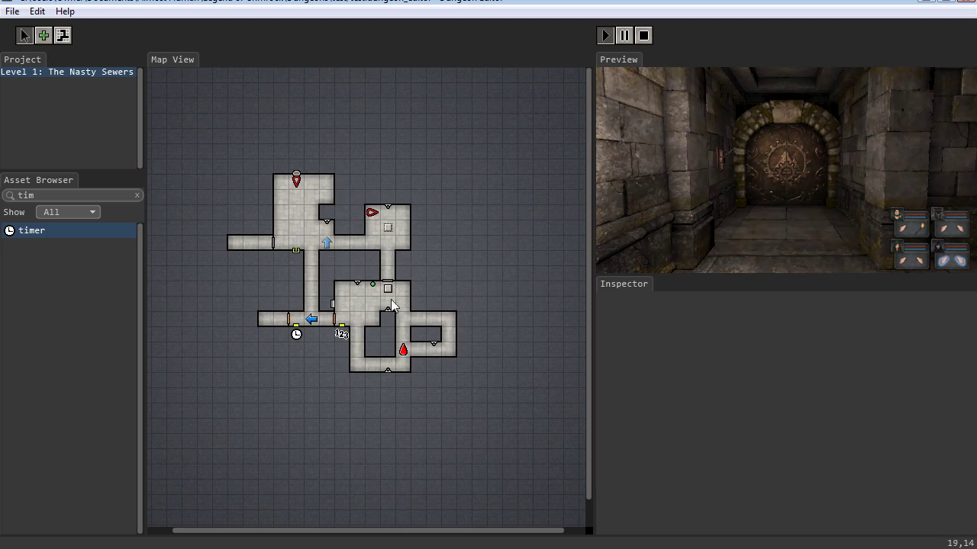
Restart the preview and walk through the iron door to check the dungeon walls in the level.
{"action": "left_click", "coordinate": [643, 36]}
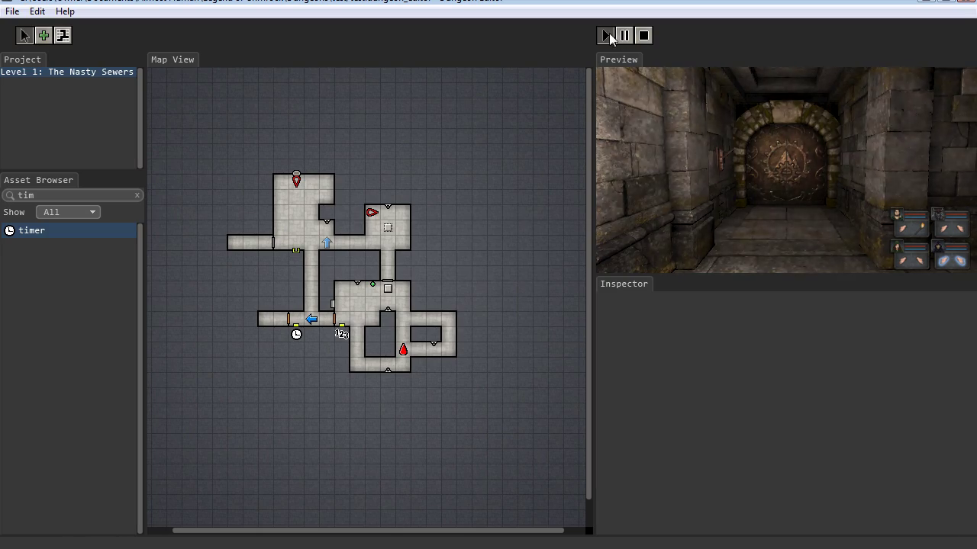
{"action": "left_click", "coordinate": [608, 36]}
{"action": "key", "text": "Tab"}
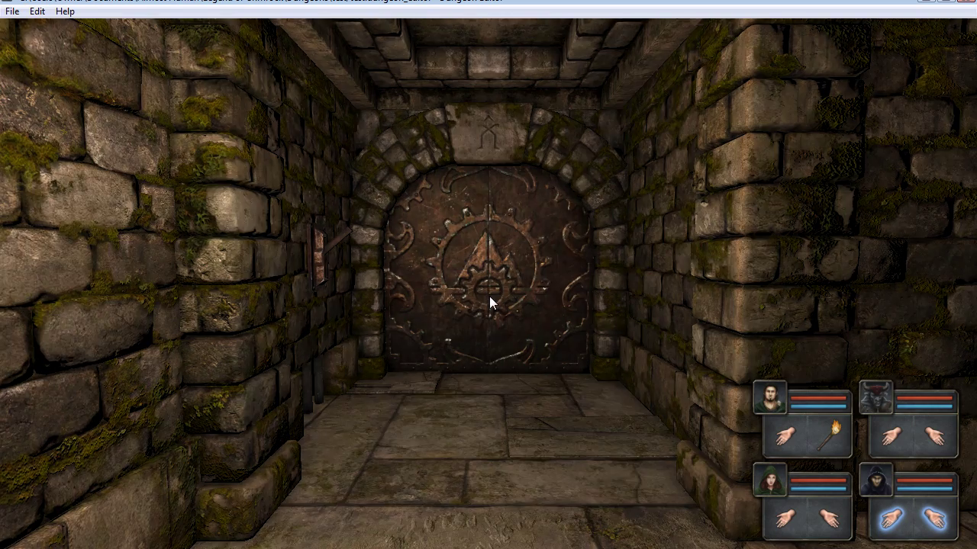
{"action": "key", "text": "w"}
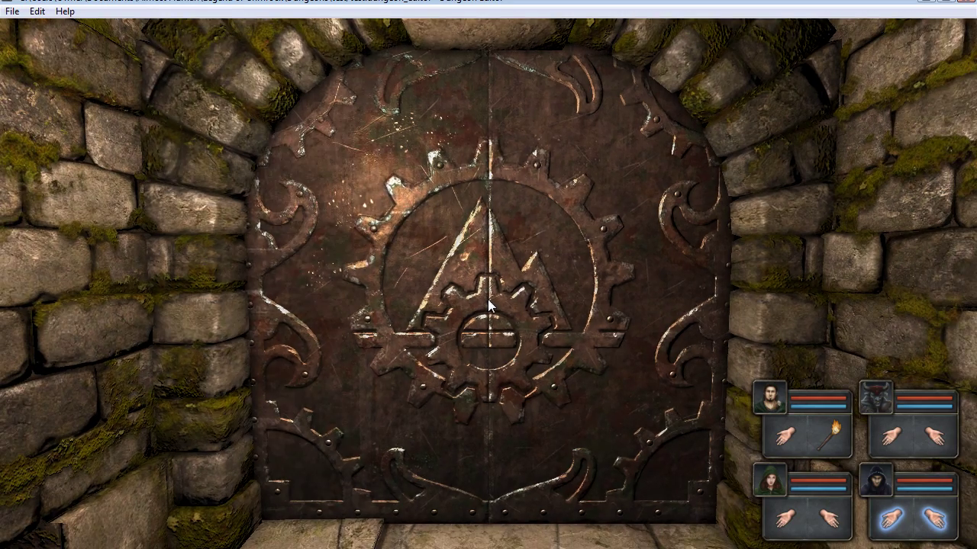
{"action": "left_click", "coordinate": [488, 299]}
{"action": "key", "text": "w"}
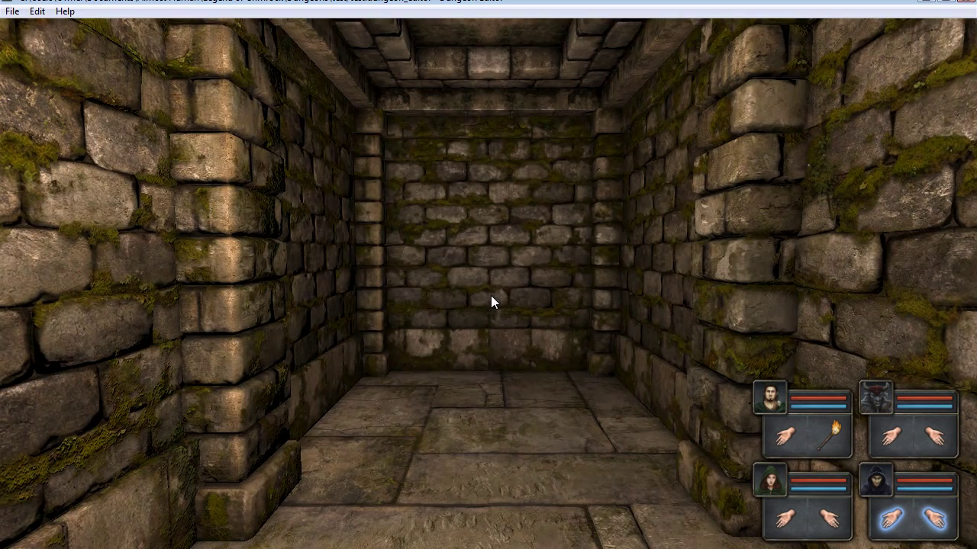
{"action": "key", "text": "Escape"}
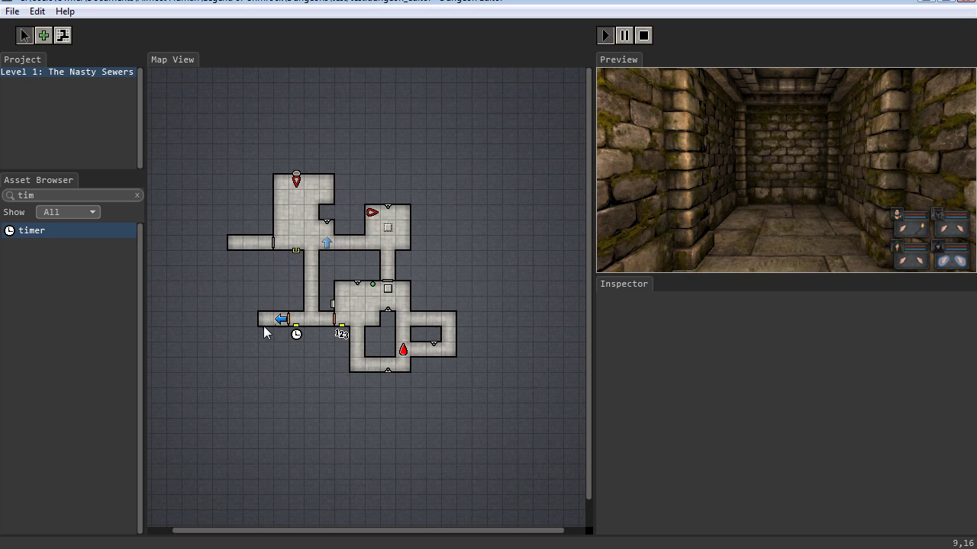
Add a new level to the project, and switch between it and The Nasty Sewers, ending on Level 1.
{"action": "right_click", "coordinate": [30, 73]}
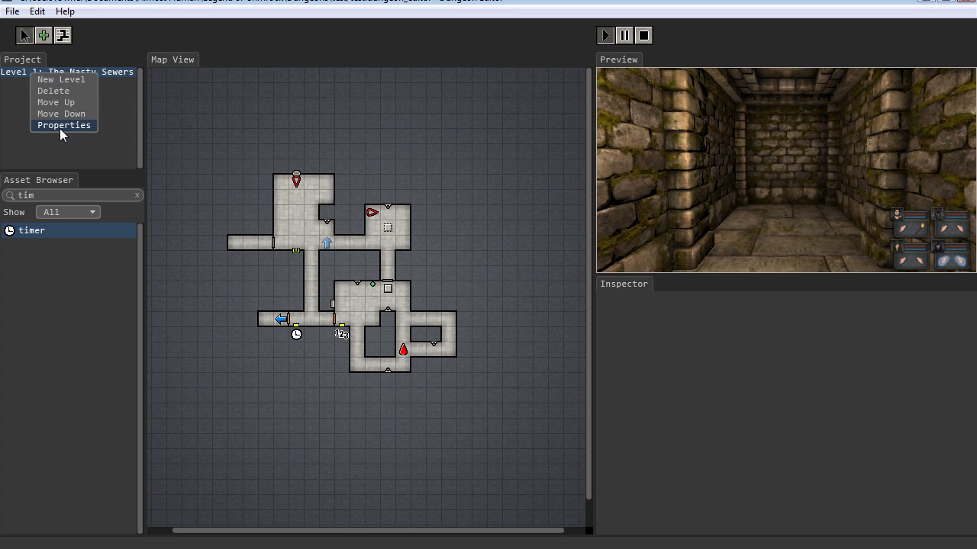
{"action": "left_click", "coordinate": [57, 79]}
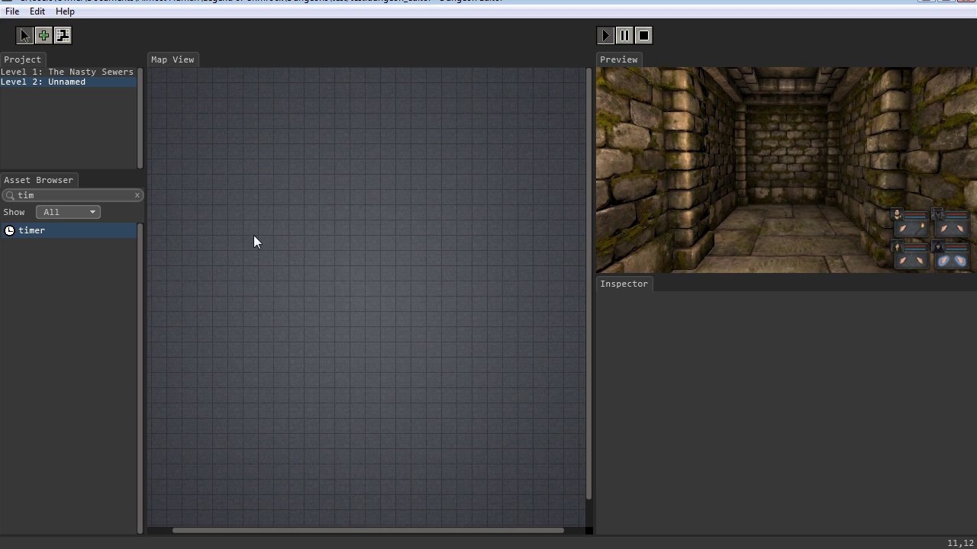
{"action": "left_click", "coordinate": [67, 71]}
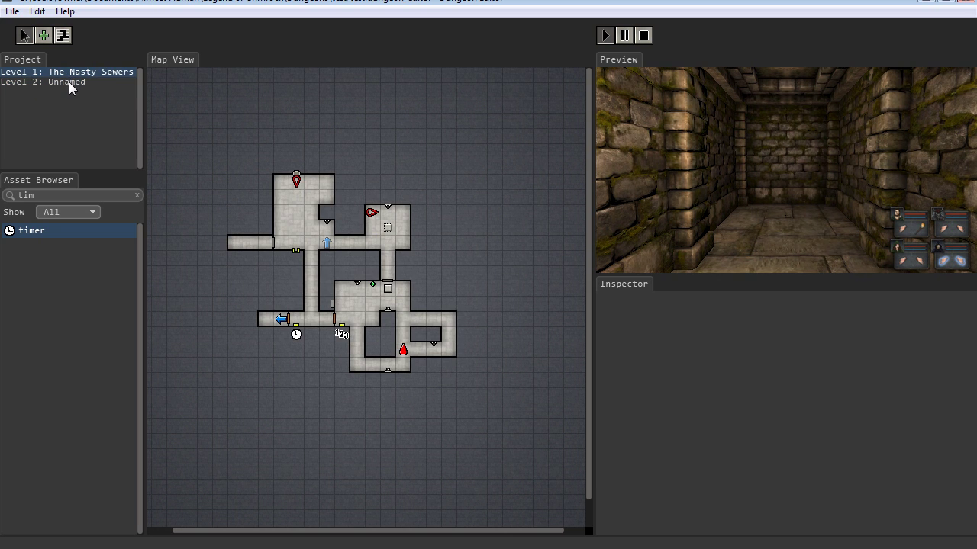
{"action": "left_click", "coordinate": [69, 81]}
{"action": "left_click", "coordinate": [70, 71]}
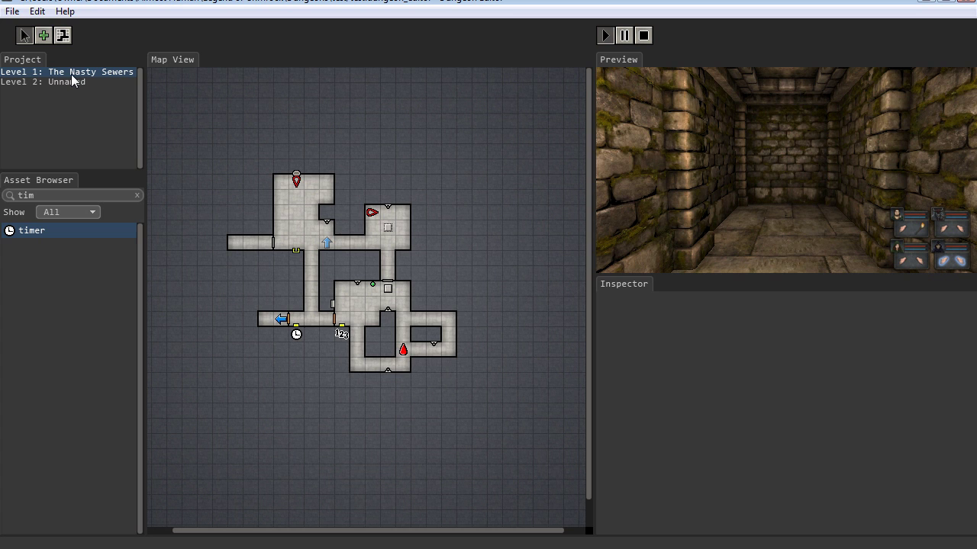
Return from the unnamed second level to The Nasty Sewers and search the assets for "stair".
{"action": "left_click", "coordinate": [67, 81]}
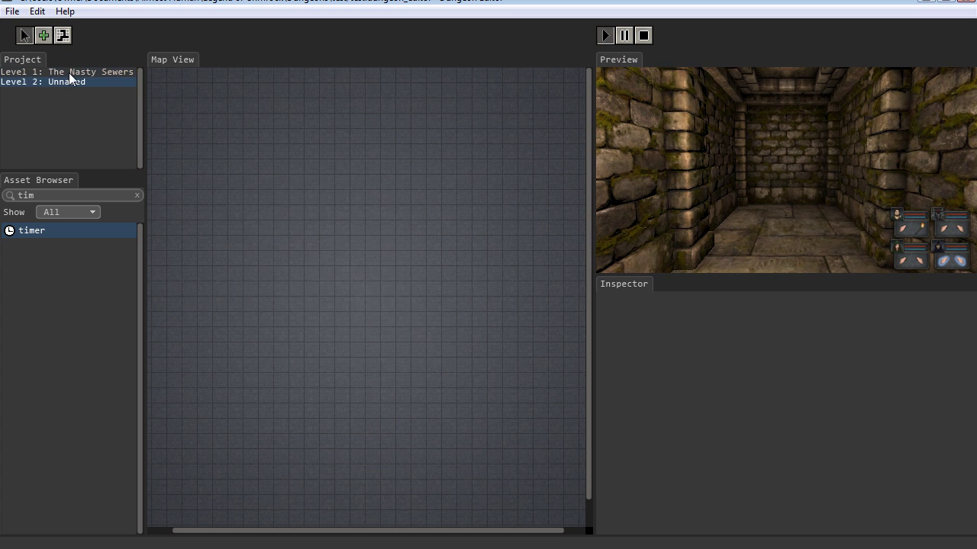
{"action": "left_click", "coordinate": [69, 72]}
{"action": "double_click", "coordinate": [52, 194]}
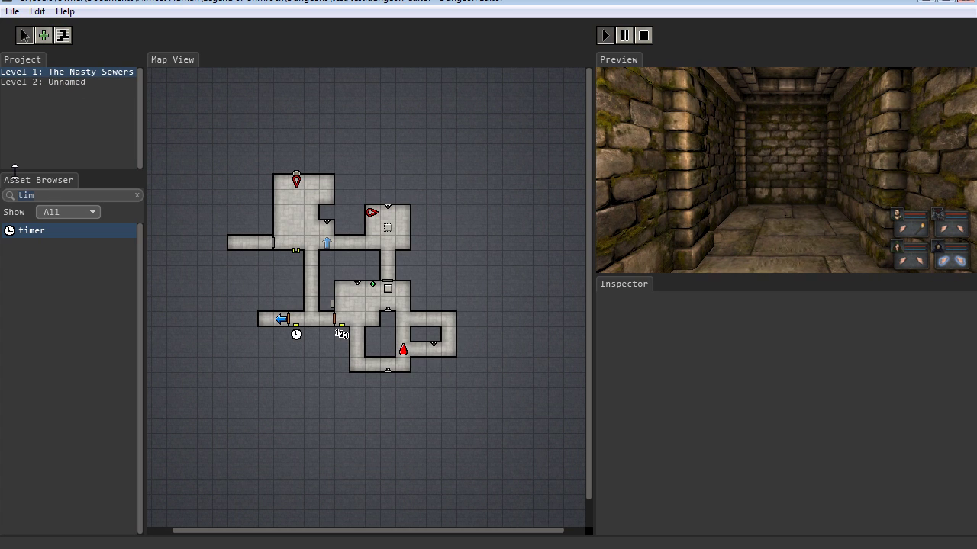
{"action": "type", "text": "stair"}
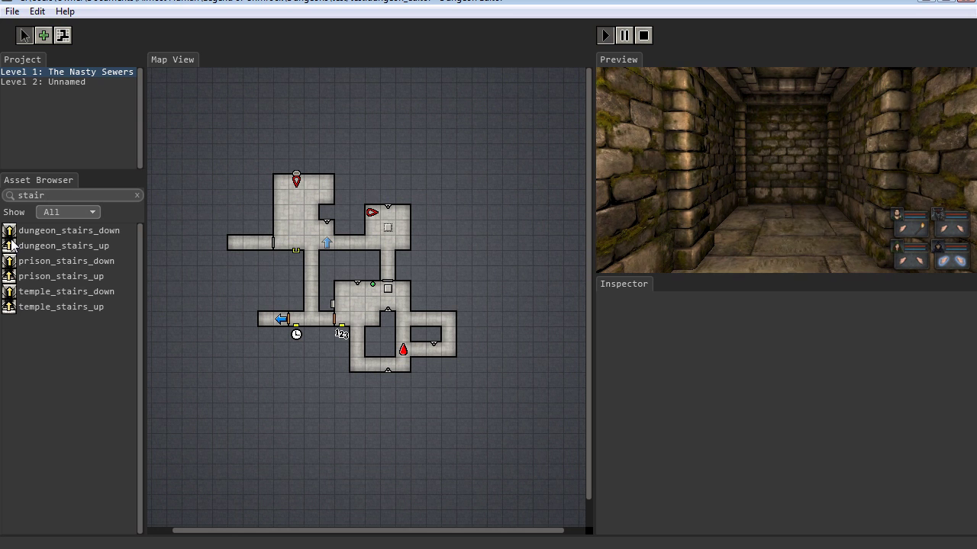
Place dungeon_stairs_down facing west at 9,16, the west dead end of the lower corridor, and inspect its properties.
{"action": "left_click", "coordinate": [14, 232]}
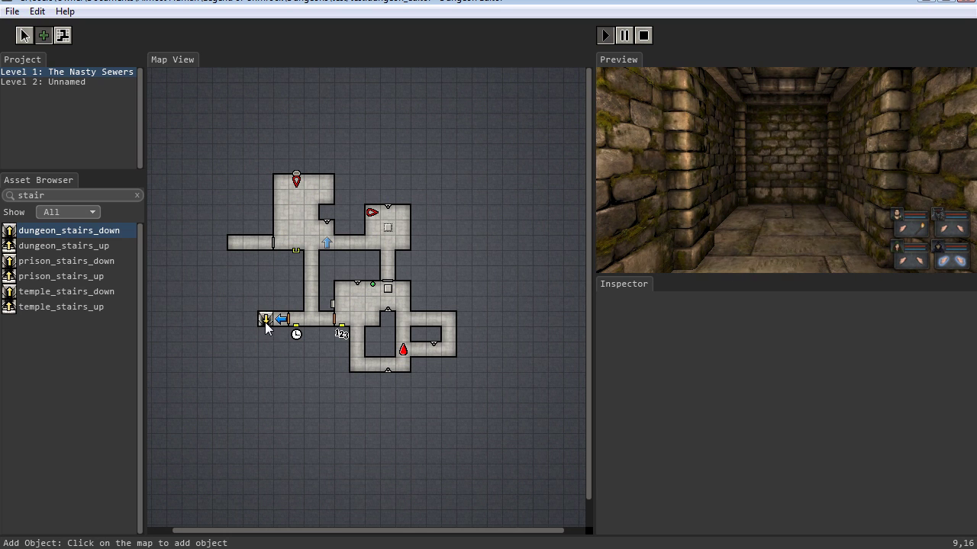
{"action": "scroll", "coordinate": [265, 322], "scroll_direction": "down", "scroll_amount": 1}
{"action": "left_click", "coordinate": [265, 323]}
{"action": "left_click", "coordinate": [266, 473]}
{"action": "left_click", "coordinate": [24, 35]}
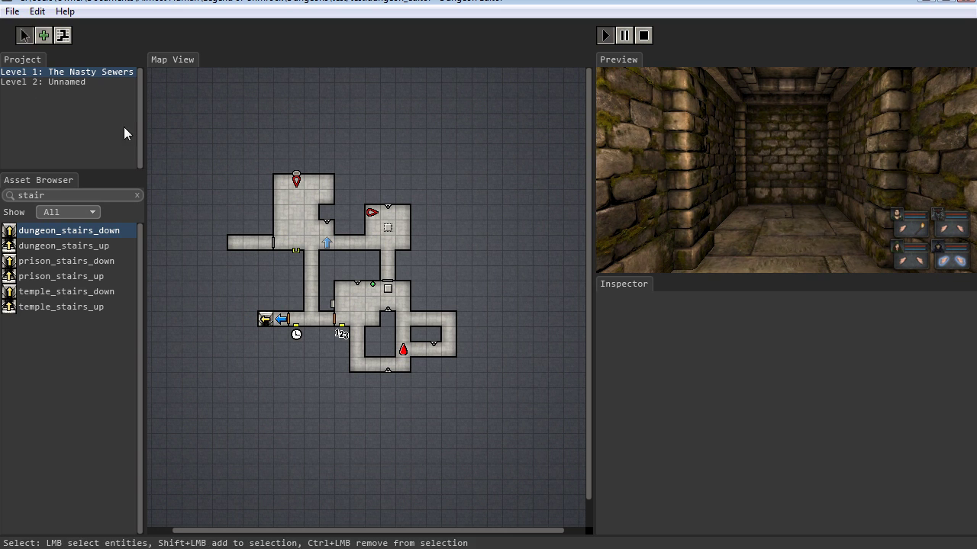
{"action": "left_click", "coordinate": [264, 318]}
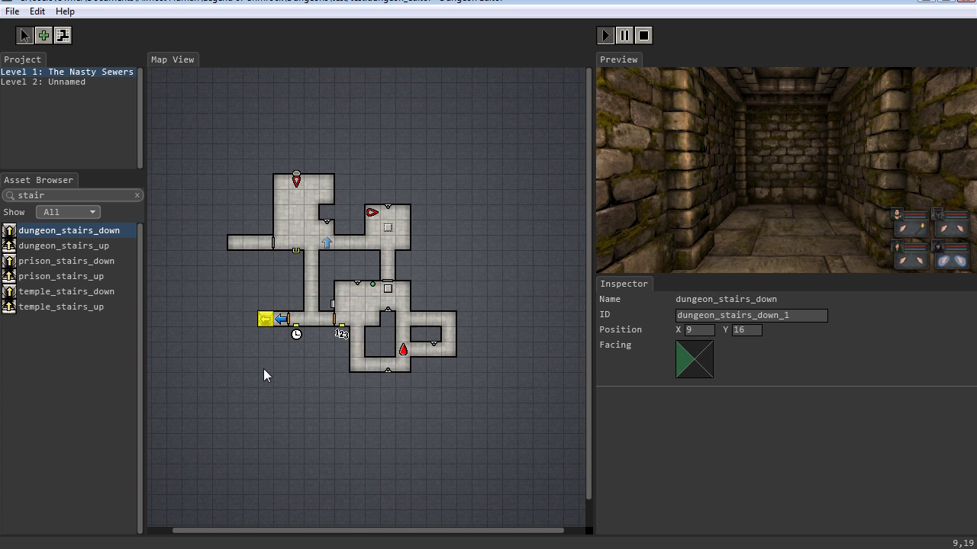
{"action": "left_click", "coordinate": [251, 353]}
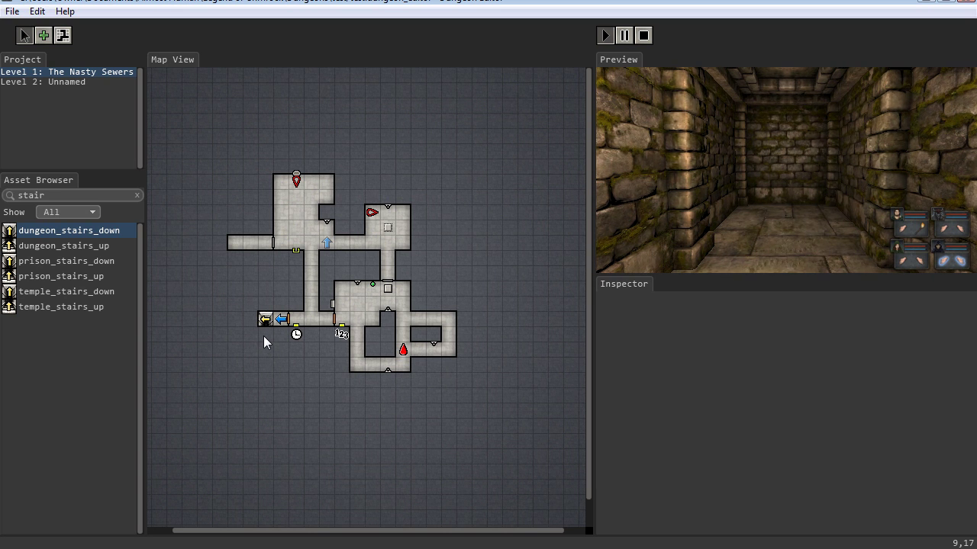
Switch repeatedly between both levels to compare the stairs' cell at 9,16 with the same cell on Level 2.
{"action": "left_click", "coordinate": [31, 82]}
{"action": "left_click", "coordinate": [33, 73]}
{"action": "left_click", "coordinate": [36, 82]}
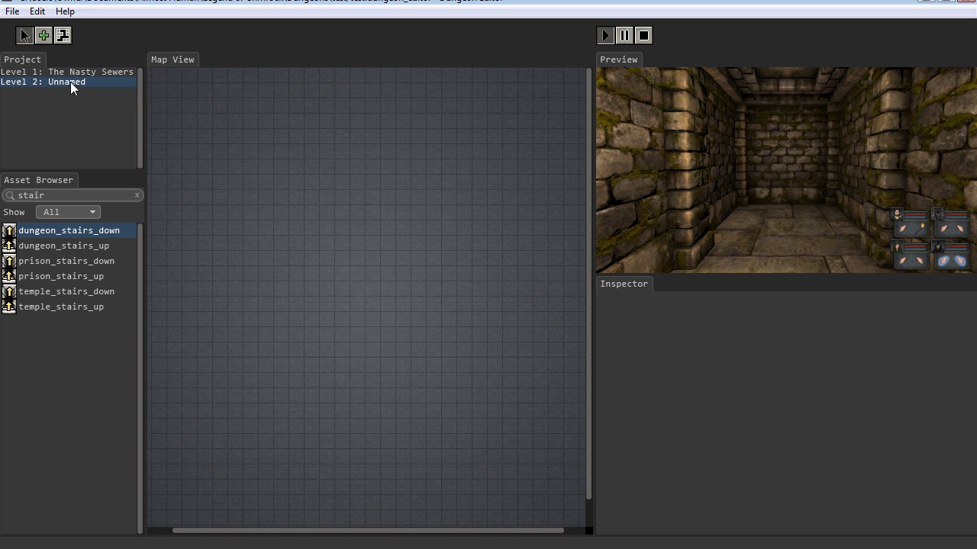
{"action": "left_click", "coordinate": [71, 72]}
{"action": "key", "text": "Down"}
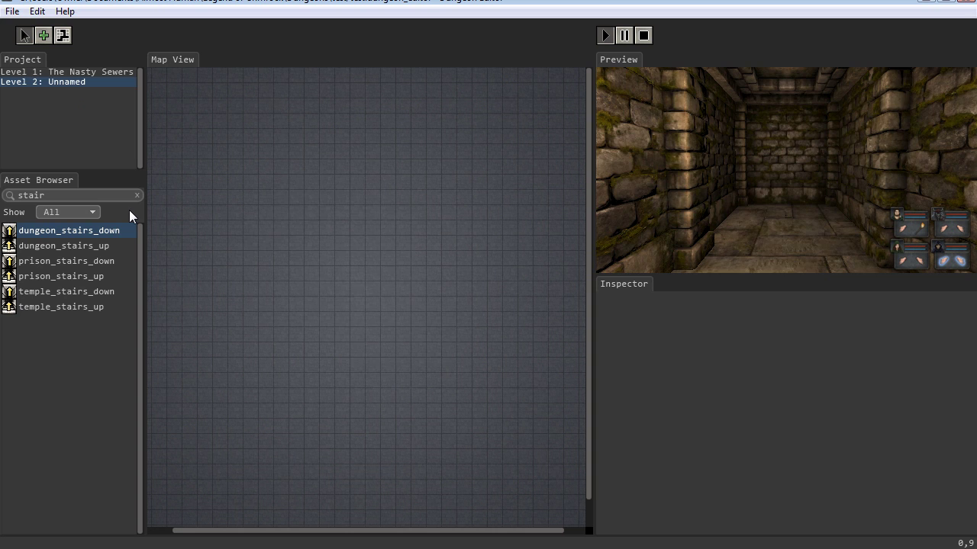
{"action": "key", "text": "Up"}
{"action": "left_click", "coordinate": [265, 323]}
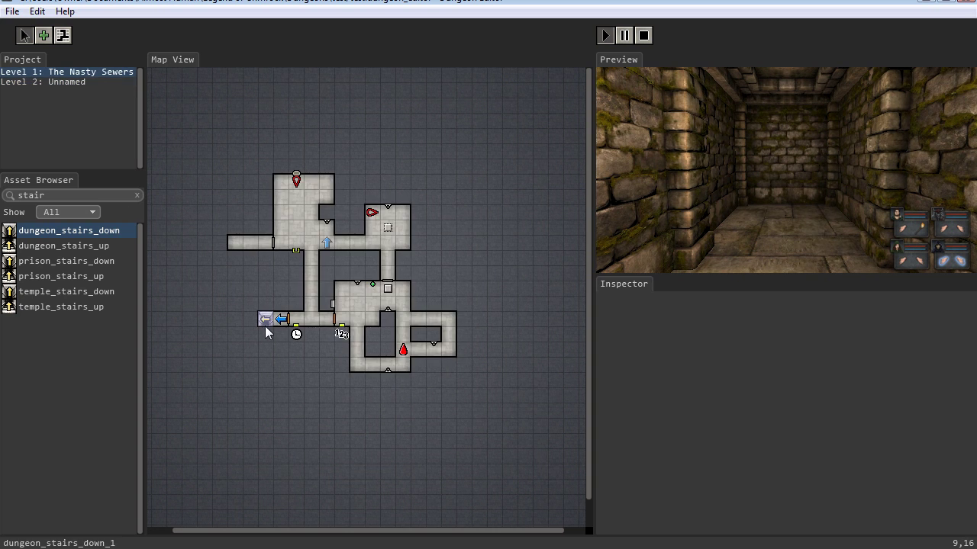
{"action": "key", "text": "Down"}
{"action": "key", "text": "Up"}
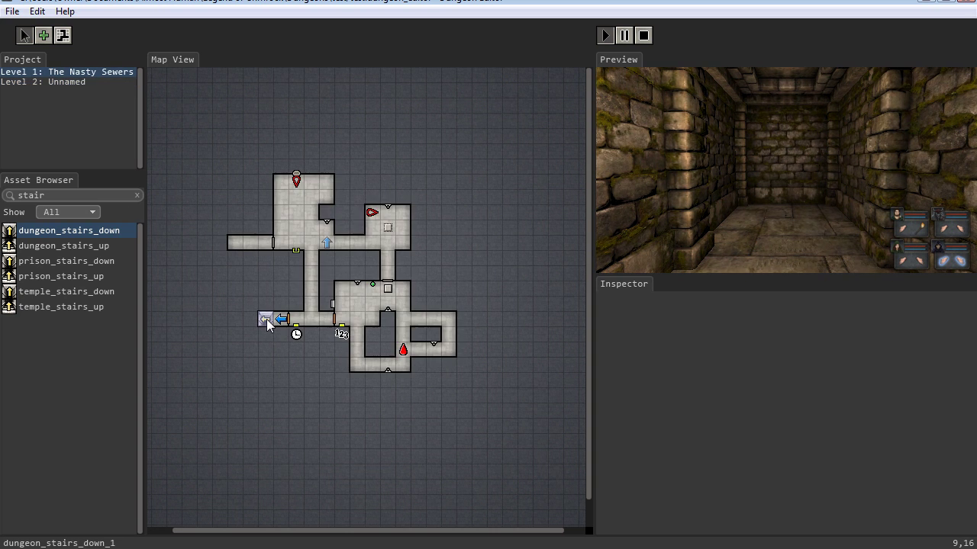
{"action": "key", "text": "Down"}
{"action": "key", "text": "Up"}
On Level 2, draw a four-cell corridor running west from 9,16 and widen its west end into a small room.
{"action": "left_click", "coordinate": [44, 36]}
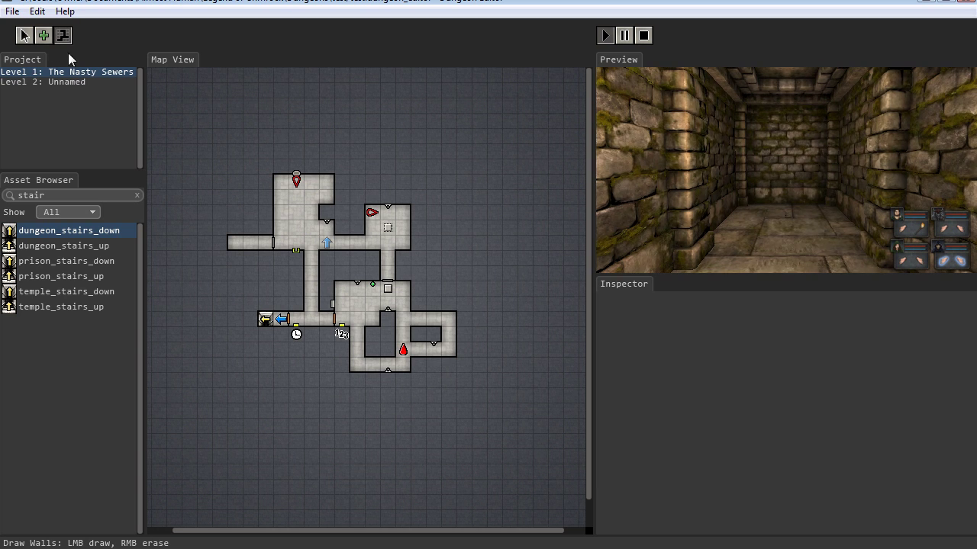
{"action": "key", "text": "Down"}
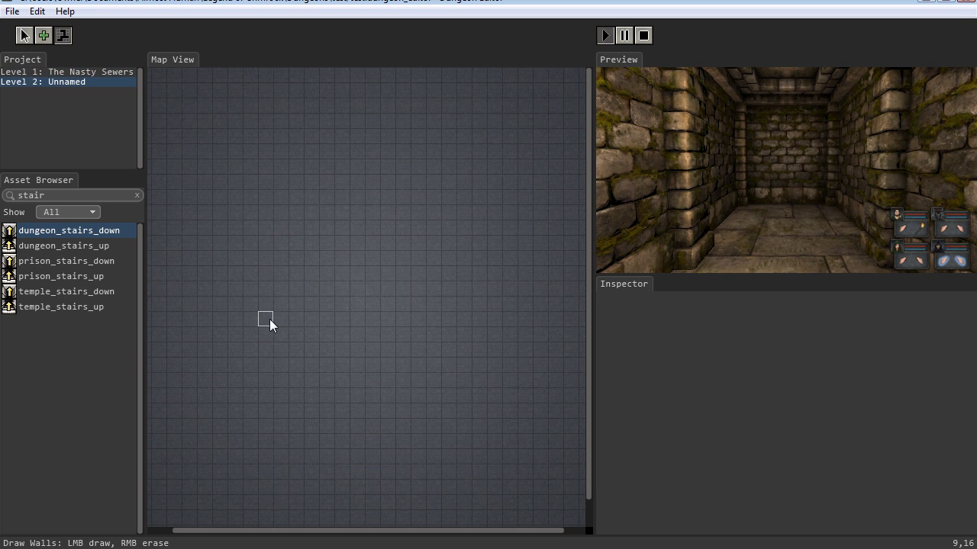
{"action": "key", "text": "Up"}
{"action": "key", "text": "Down"}
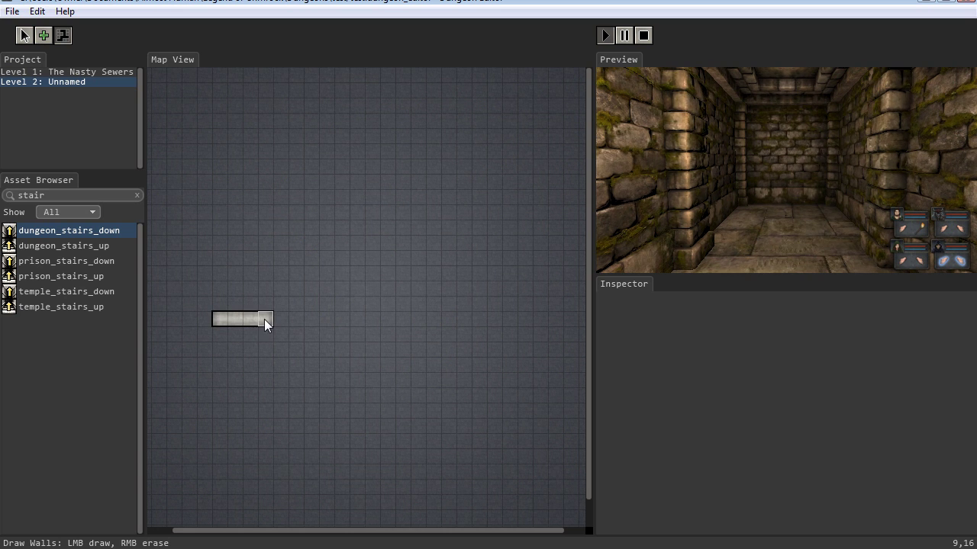
{"action": "key", "text": "Up"}
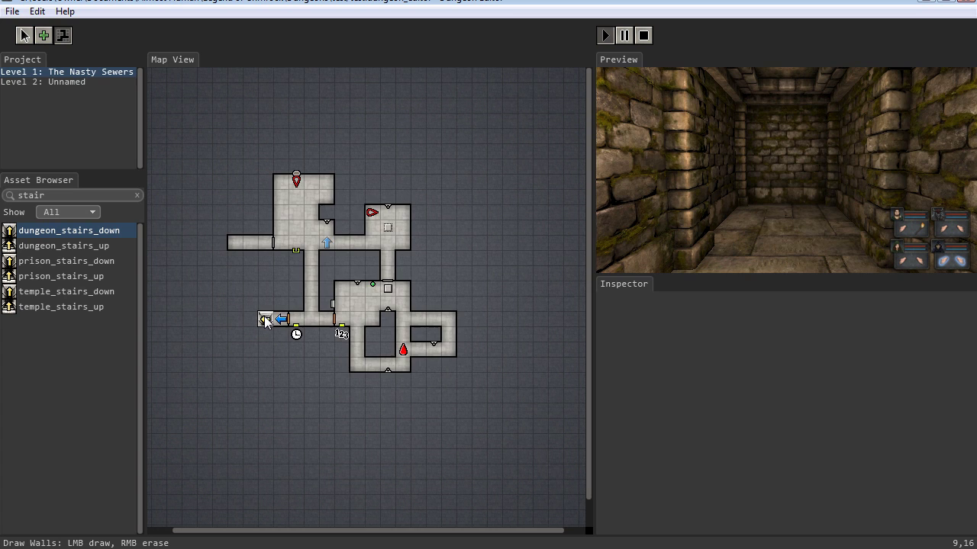
{"action": "key", "text": "Down"}
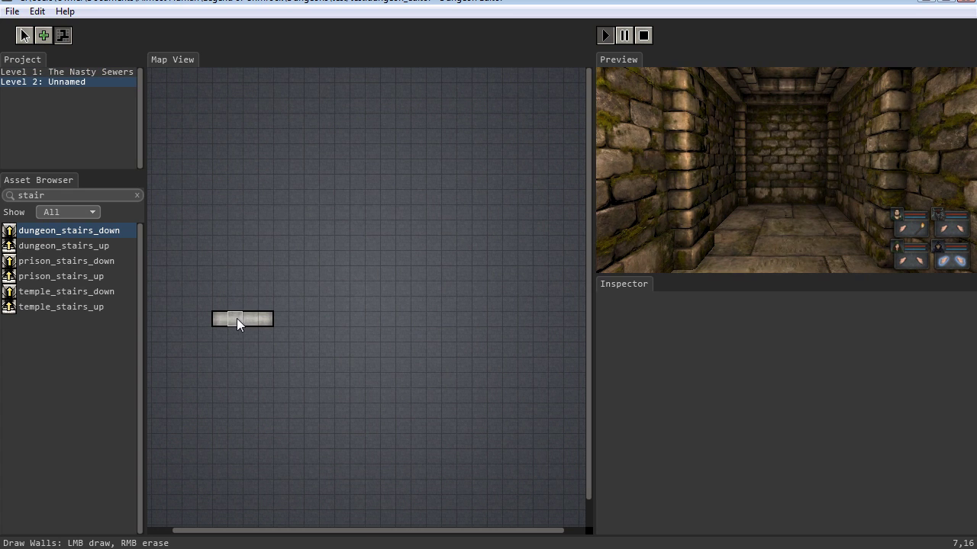
{"action": "mouse_move", "coordinate": [262, 317]}
{"action": "left_mouse_down"}
{"action": "mouse_move", "coordinate": [215, 297]}
{"action": "mouse_move", "coordinate": [228, 332]}
{"action": "left_mouse_up"}
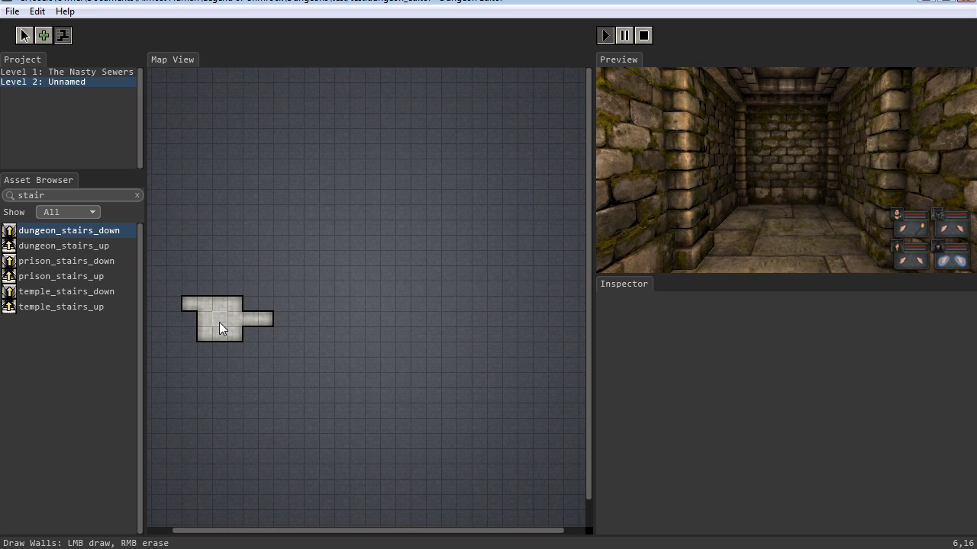
Find the torch_holder asset and place it on the room's south wall at 6,17 with Add Torch enabled.
{"action": "left_click", "coordinate": [4, 197]}
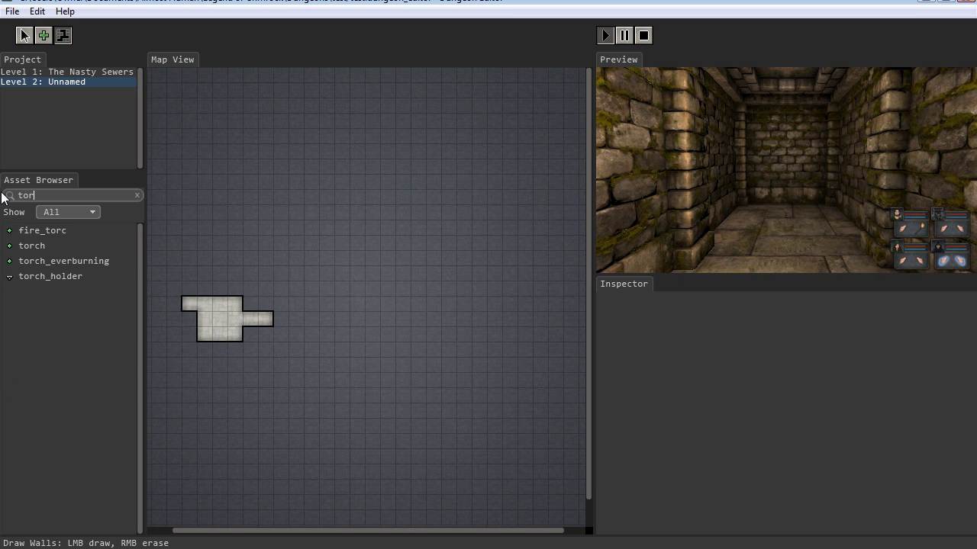
{"action": "left_click", "coordinate": [61, 276]}
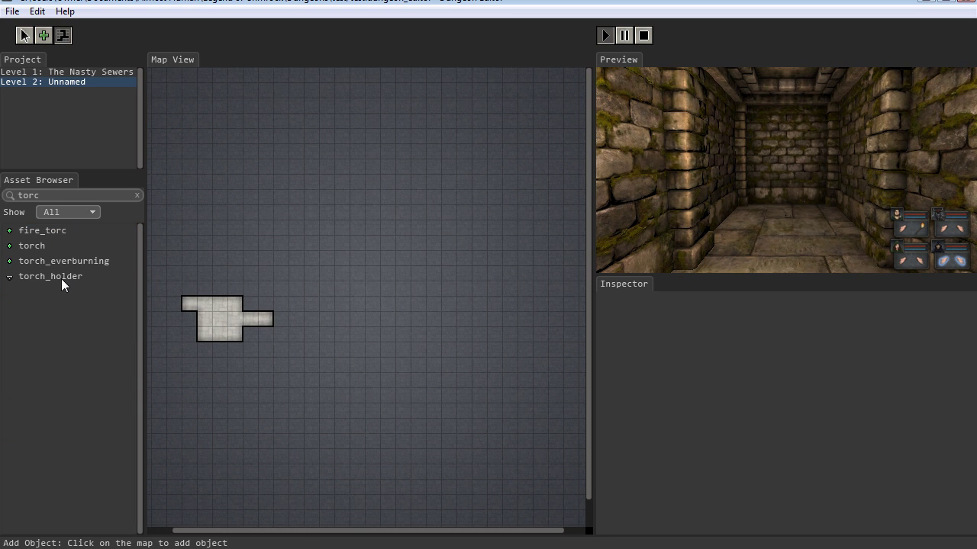
{"action": "left_click", "coordinate": [218, 337]}
{"action": "left_click", "coordinate": [216, 337]}
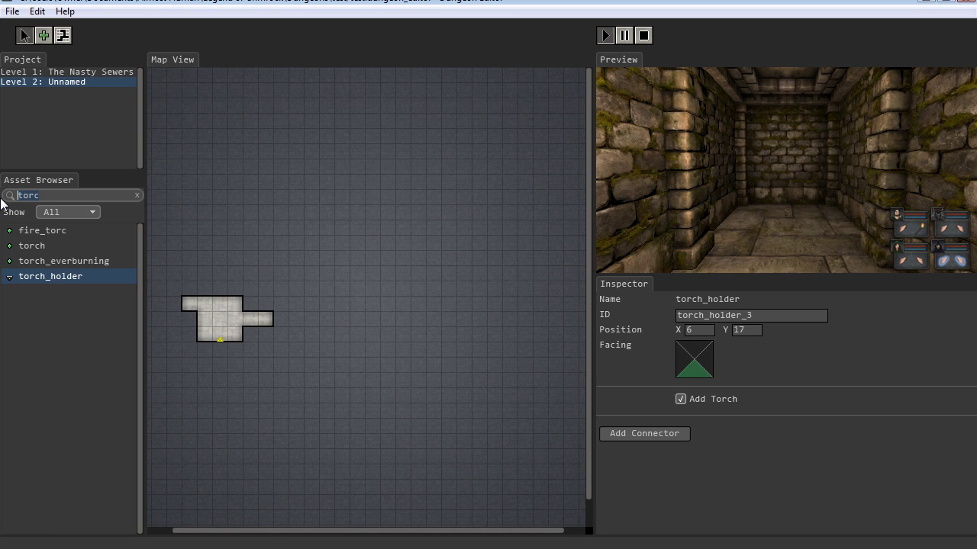
Place dungeon_stairs_up facing east at 9,16 on Level 2, and move the starting location to 6,16 in the room.
{"action": "type", "text": "star"}
{"action": "key", "text": "BackSpace"}
{"action": "type", "text": "i"}
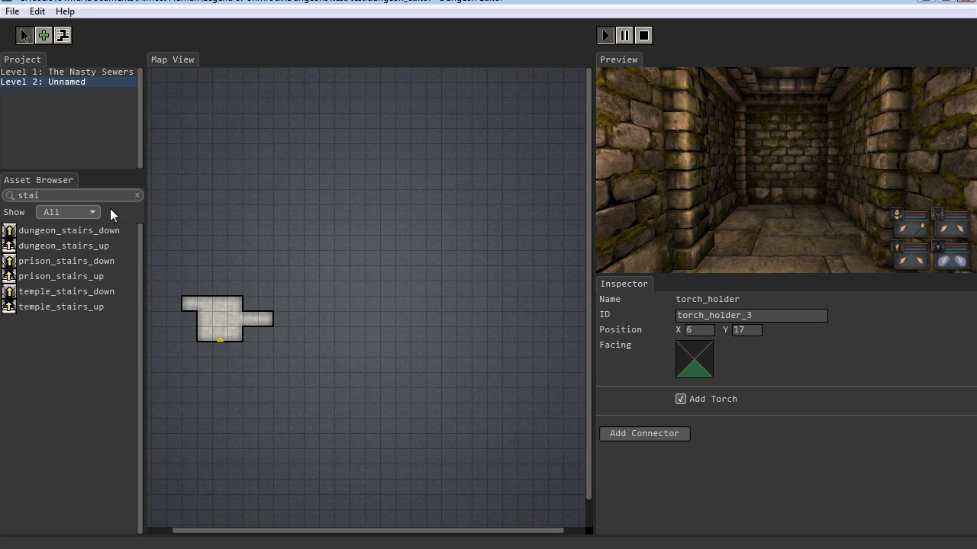
{"action": "left_click", "coordinate": [73, 245]}
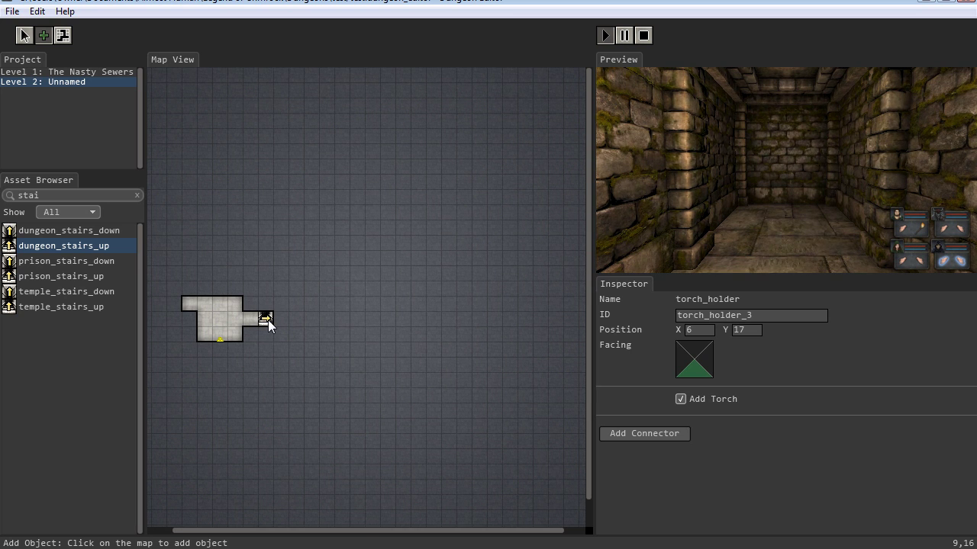
{"action": "left_click", "coordinate": [268, 319]}
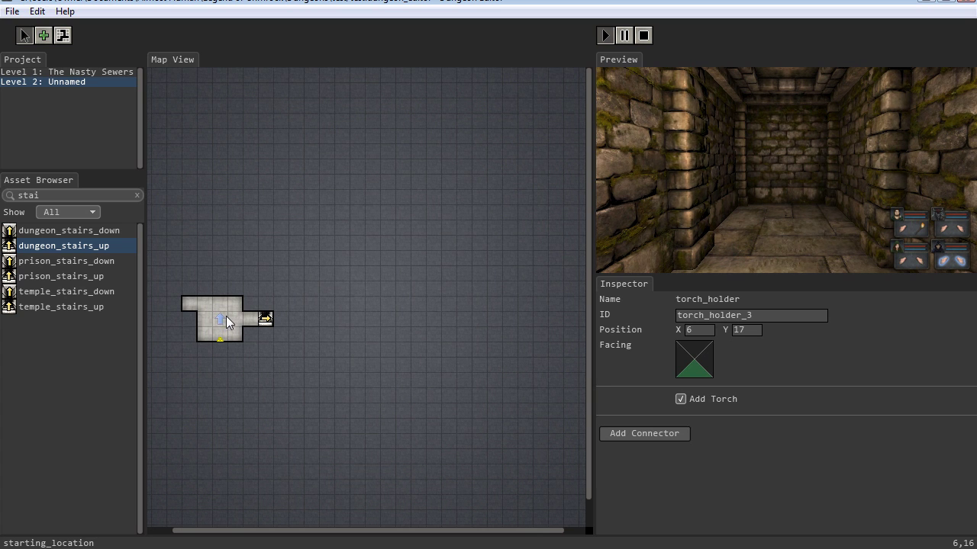
Follow the stairs on the map from Level 2 up to The Nasty Sewers and back to check their link.
{"action": "double_click", "coordinate": [266, 316]}
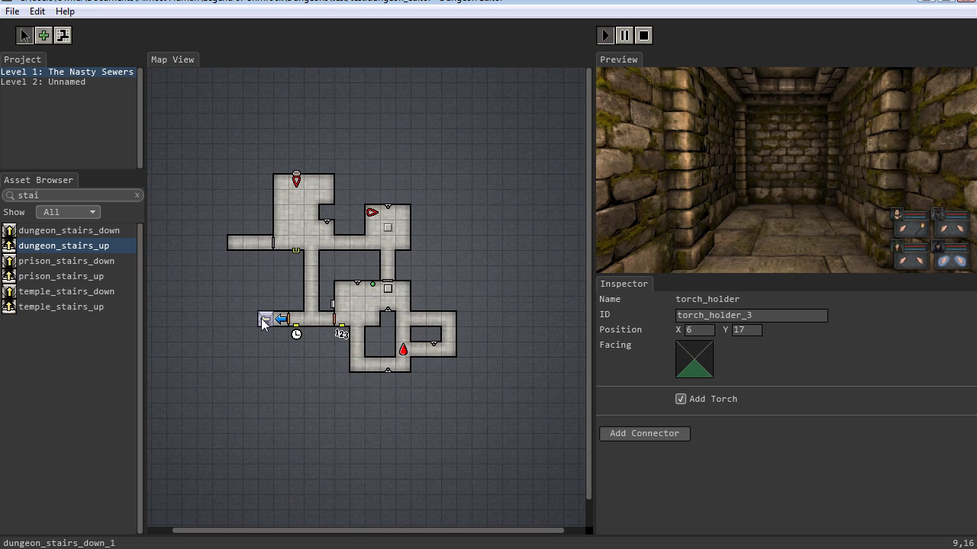
{"action": "double_click", "coordinate": [262, 318]}
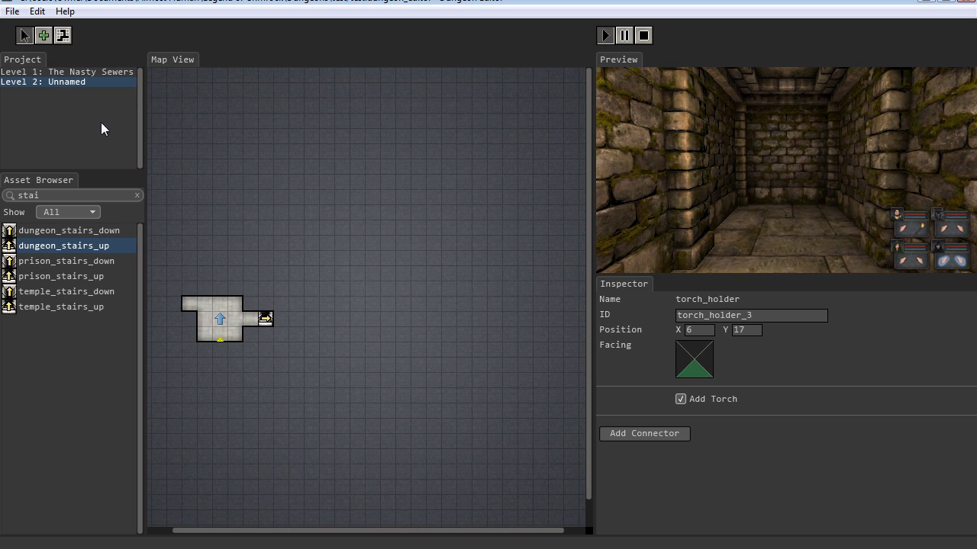
Rename Level 2 to The Nastier Sewers in its map properties.
{"action": "right_click", "coordinate": [56, 78]}
{"action": "left_click", "coordinate": [75, 130]}
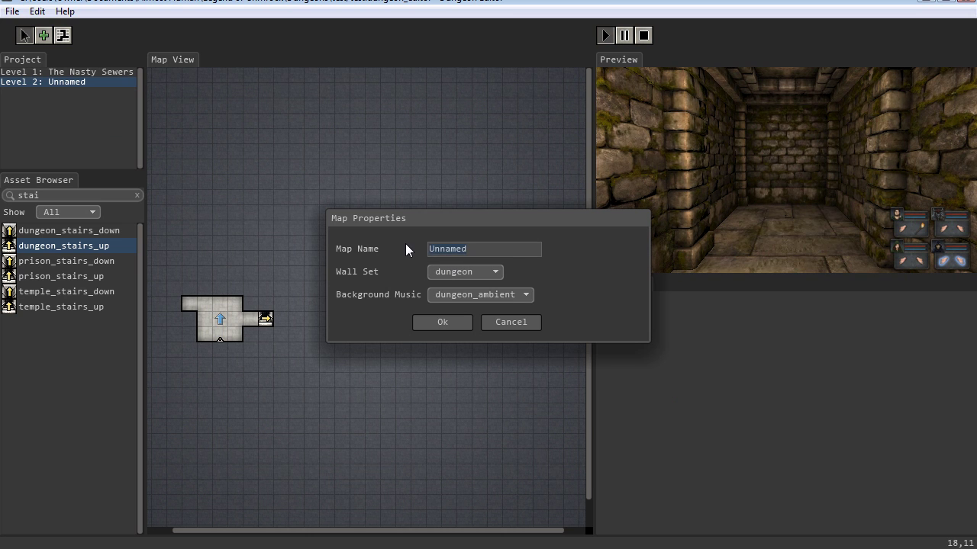
{"action": "type", "text": "The Nastier Sewers"}
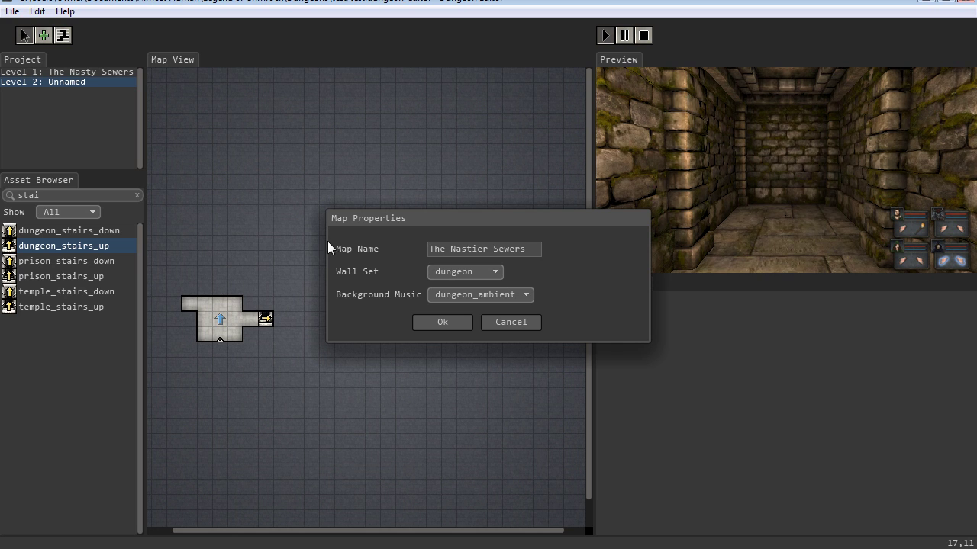
{"action": "left_click", "coordinate": [443, 322]}
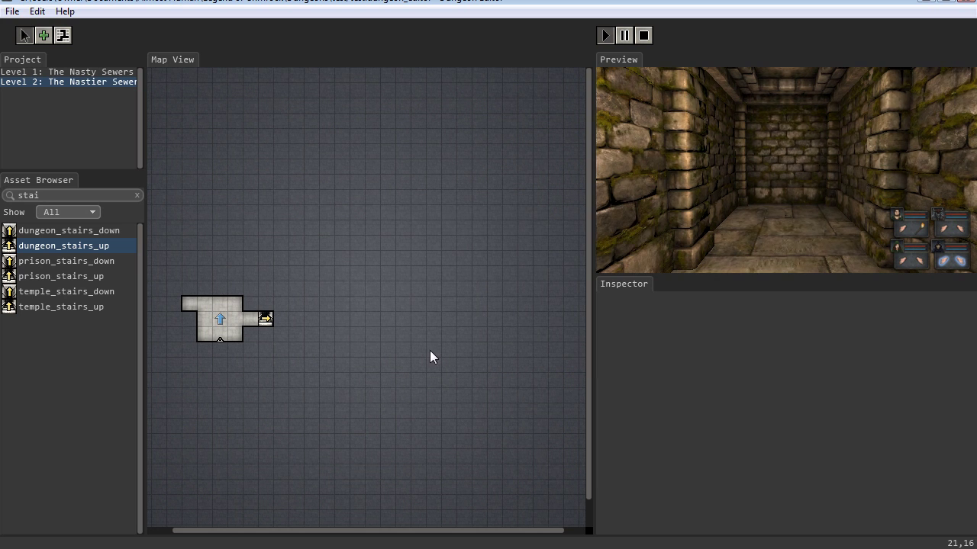
Restart the preview from the new starting location and show The Nastier Sewers on the map.
{"action": "left_click", "coordinate": [609, 38]}
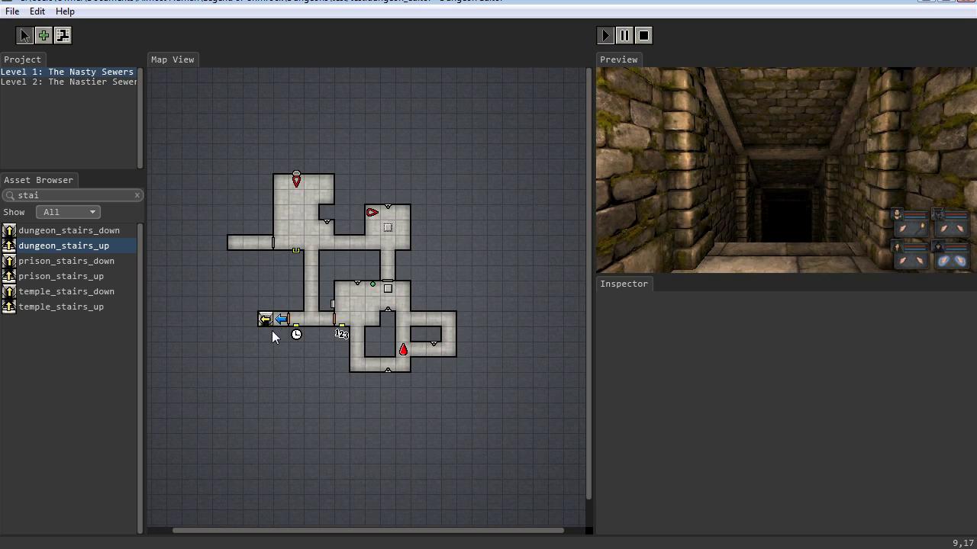
{"action": "left_click", "coordinate": [643, 36]}
{"action": "left_click", "coordinate": [605, 35]}
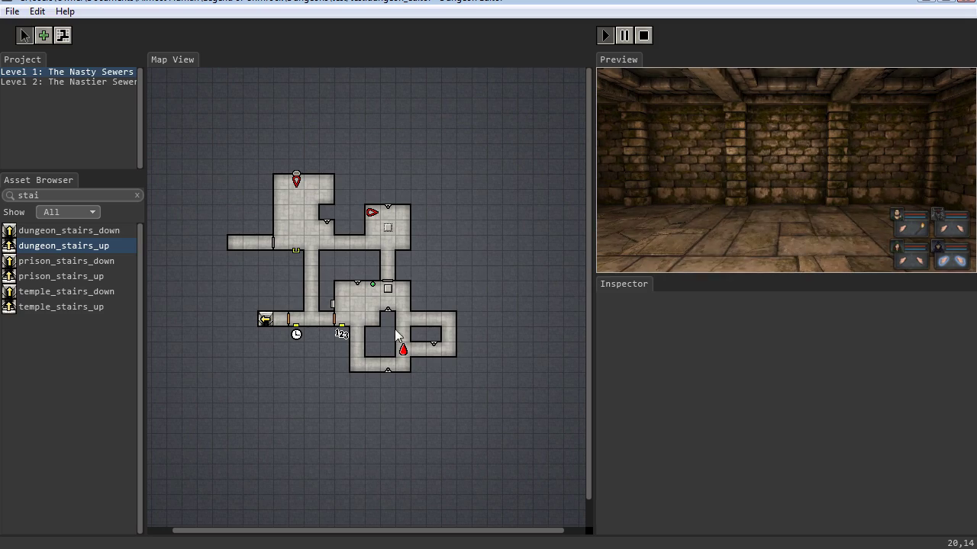
{"action": "key", "text": "Page_Down"}
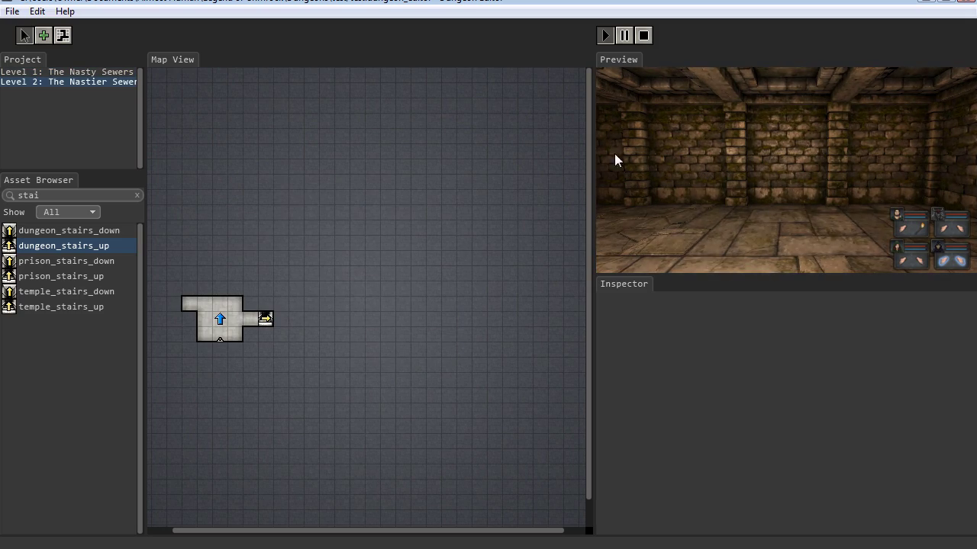
View the preview full screen, turn east and walk up to the ascending stairs, then return to the editor.
{"action": "key", "text": "f"}
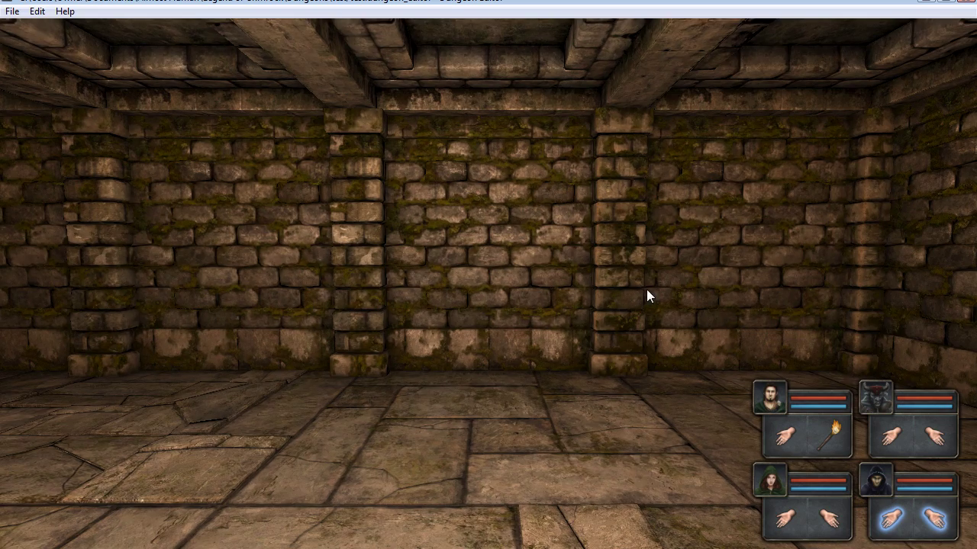
{"action": "key", "text": "q"}
{"action": "key", "text": "q"}
{"action": "key", "text": "q"}
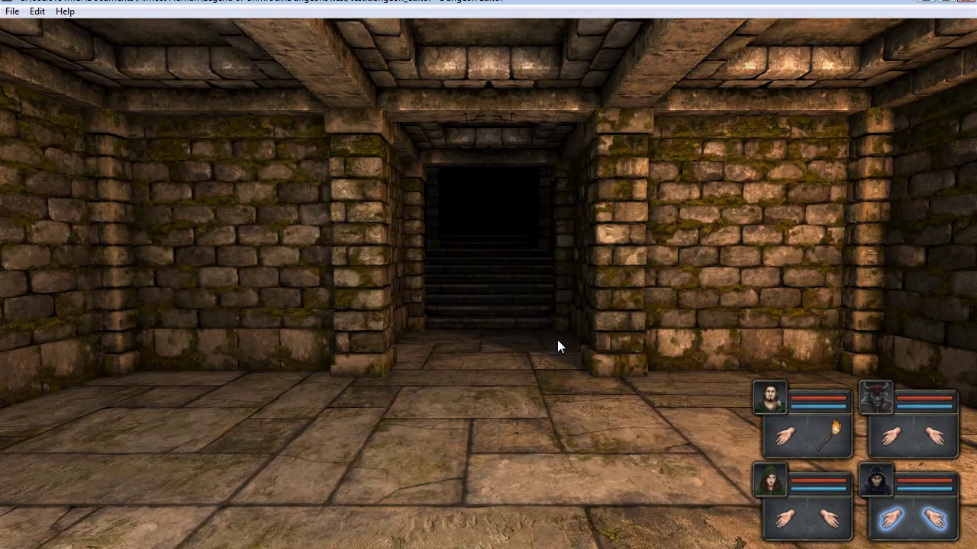
{"action": "key", "text": "w"}
{"action": "key", "text": "w"}
{"action": "key", "text": "w"}
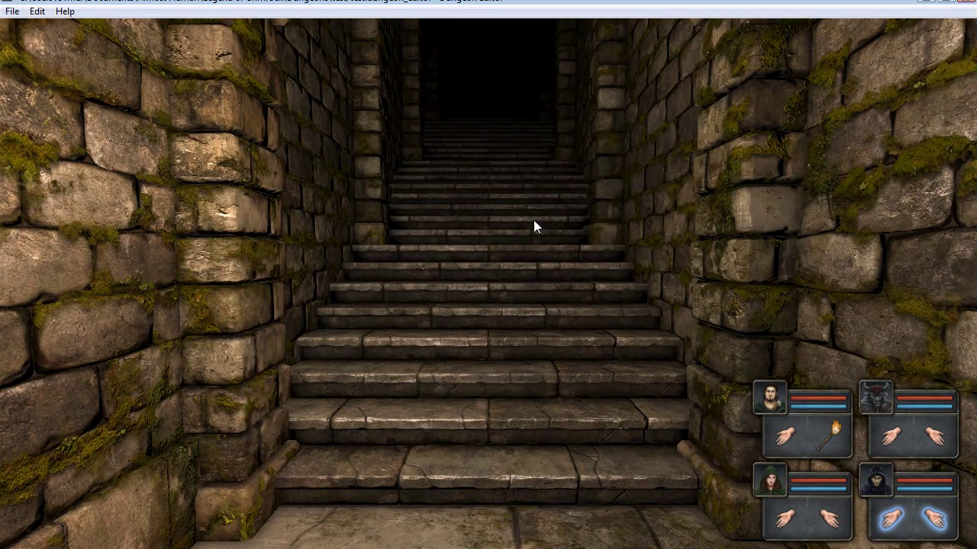
{"action": "double_click", "coordinate": [535, 176]}
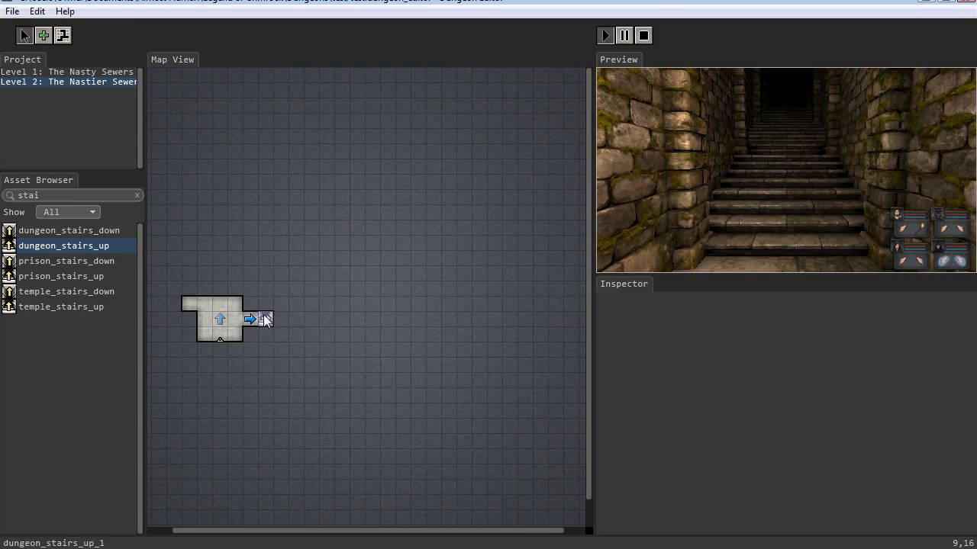
Climb the stairs in the preview to The Nasty Sewers, show that level on the map and open the metal door.
{"action": "key", "text": "w"}
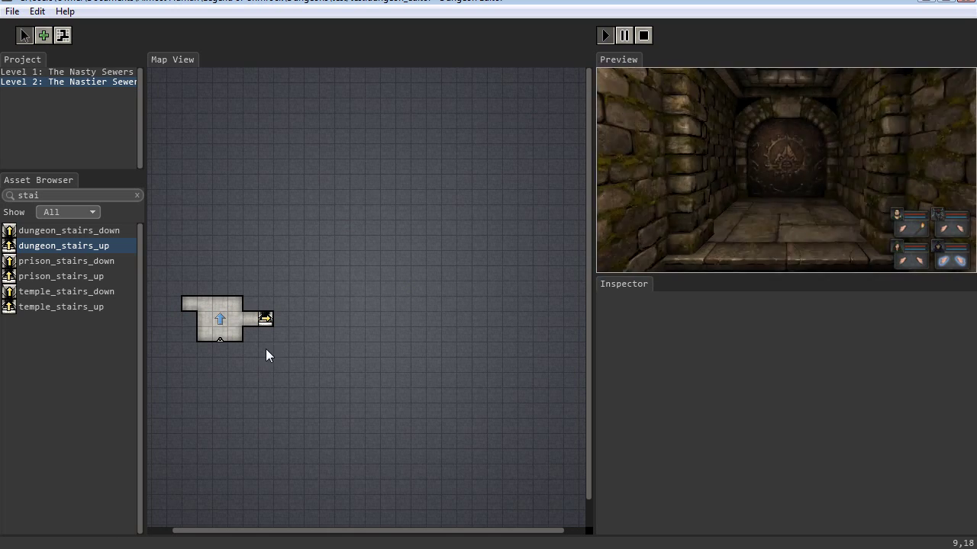
{"action": "key", "text": "w"}
{"action": "key", "text": "w"}
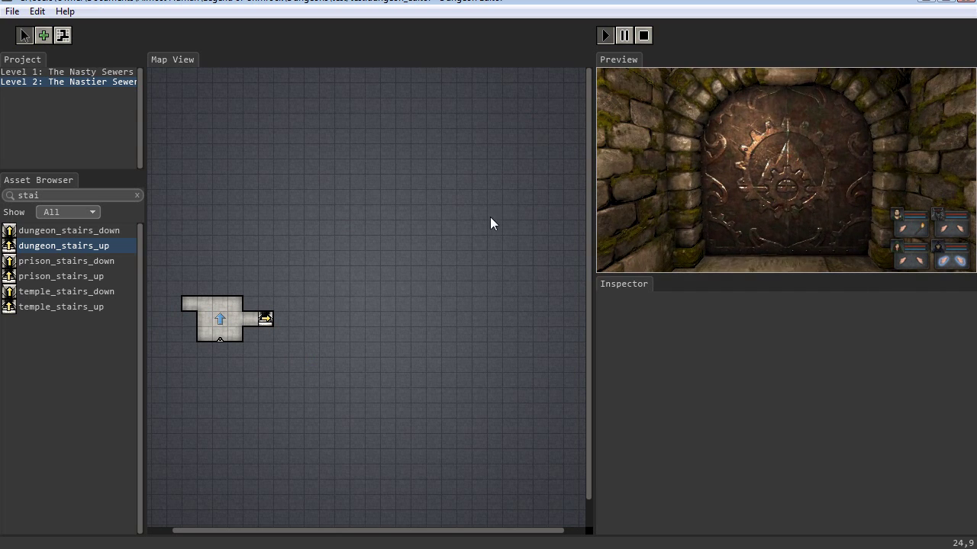
{"action": "key", "text": "Page_Up"}
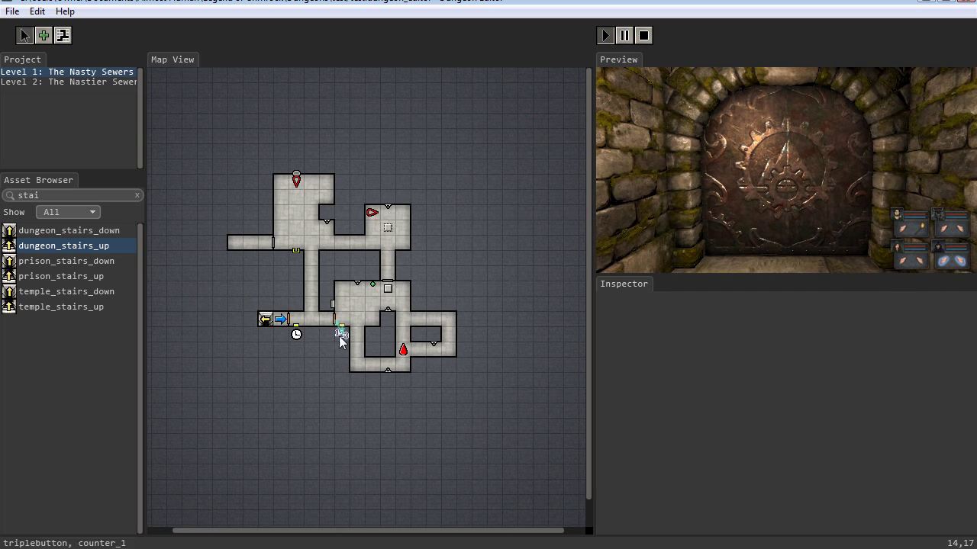
{"action": "left_click", "coordinate": [778, 191]}
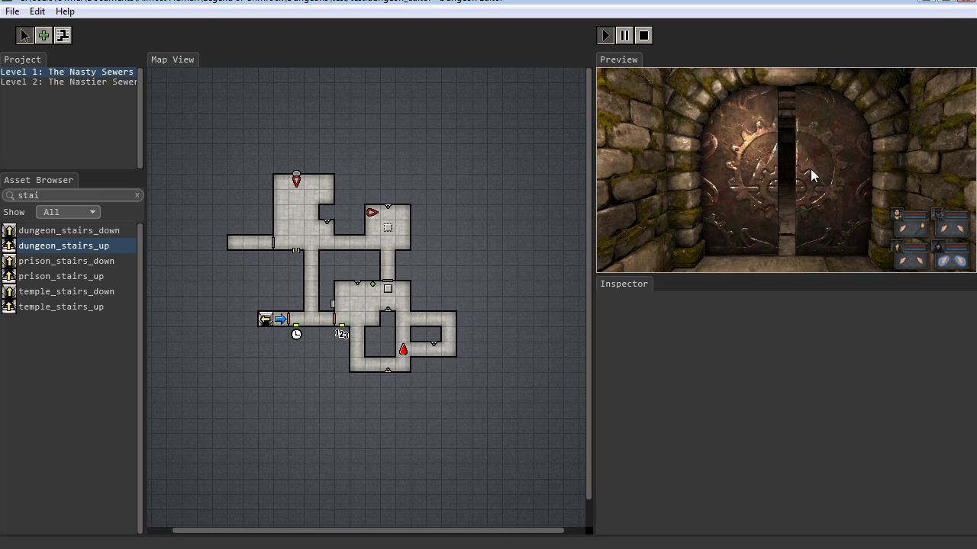
Walk through the opened metal door and along the northward corridor into the large room in the preview.
{"action": "key", "text": "w"}
{"action": "key", "text": "w"}
{"action": "key", "text": "w"}
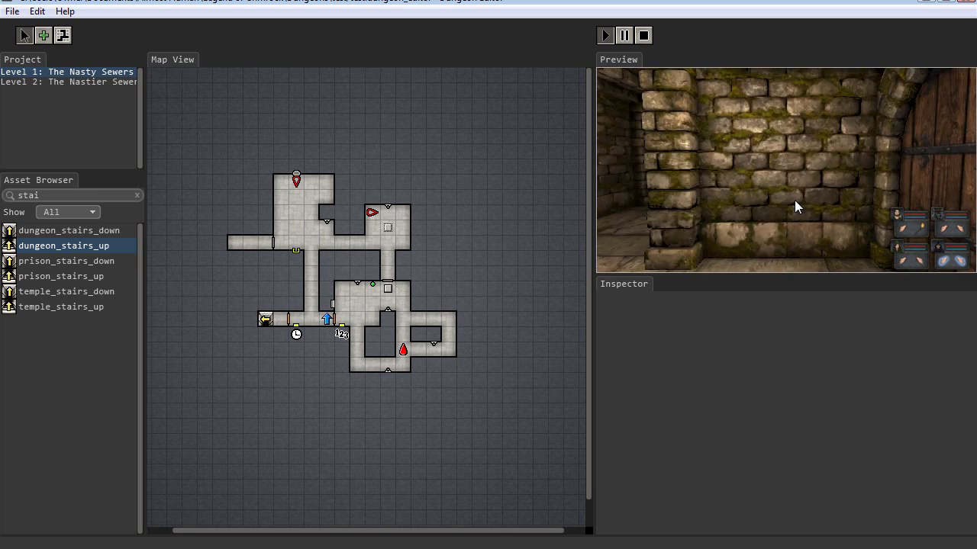
{"action": "key", "text": "w"}
{"action": "key", "text": "w"}
{"action": "key", "text": "w"}
{"action": "key", "text": "w"}
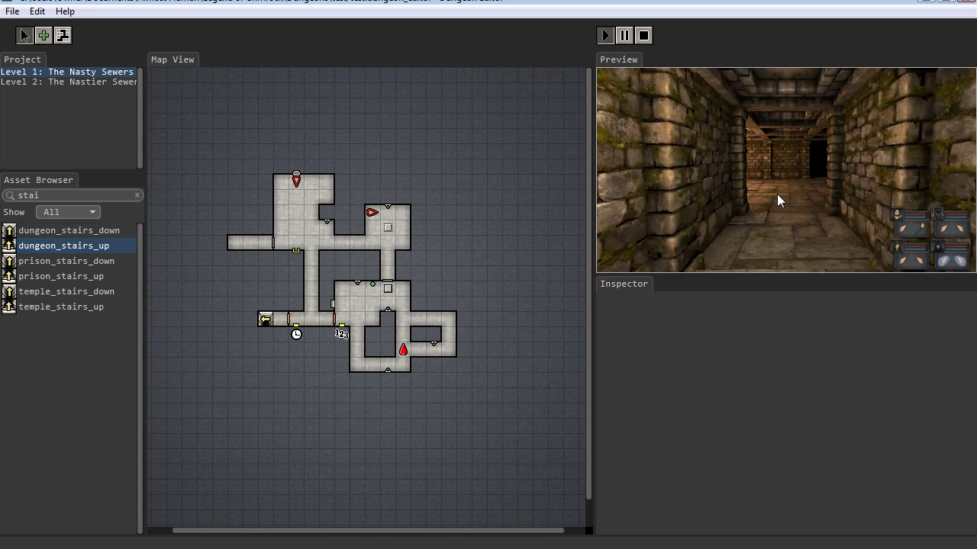
{"action": "key", "text": "w"}
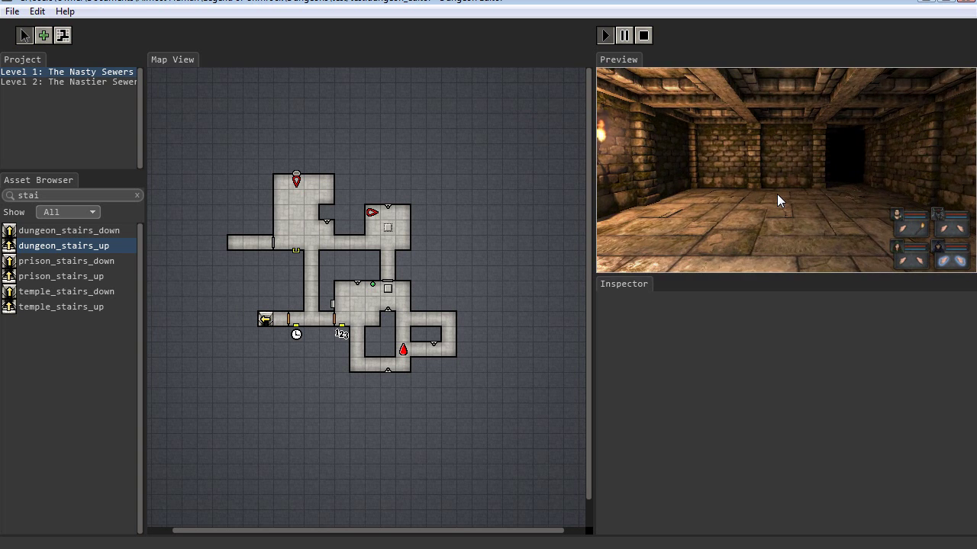
{"action": "key", "text": "w"}
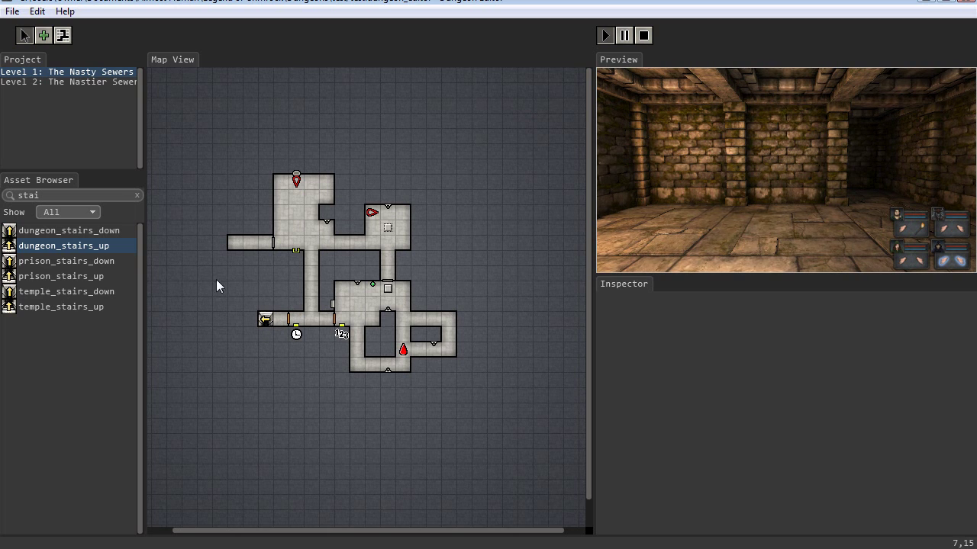
Carve floor cells north and south of the descending stairs and their landing, then restart the preview.
{"action": "left_click", "coordinate": [63, 35]}
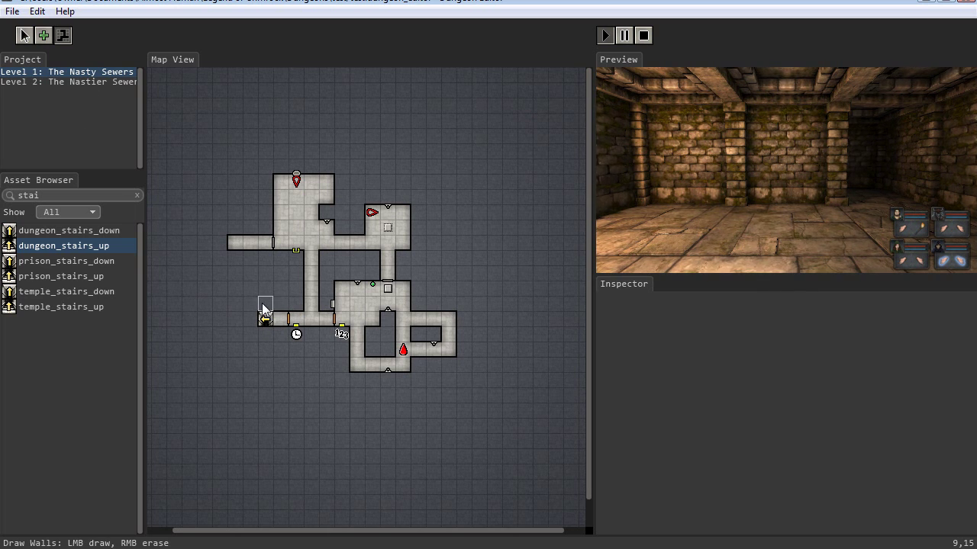
{"action": "mouse_move", "coordinate": [264, 309]}
{"action": "left_mouse_down"}
{"action": "mouse_move", "coordinate": [283, 338]}
{"action": "mouse_move", "coordinate": [274, 341]}
{"action": "left_mouse_up"}
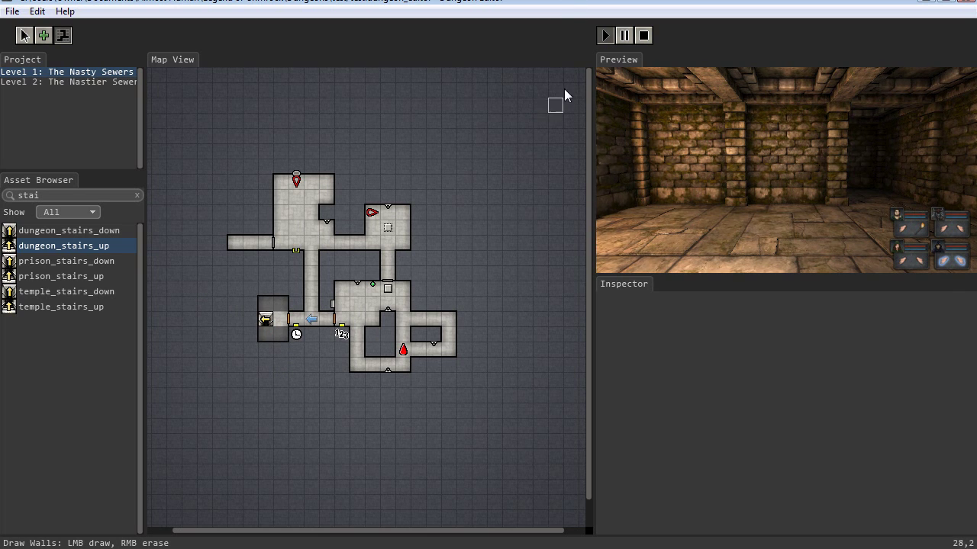
{"action": "left_click", "coordinate": [637, 36]}
{"action": "left_click", "coordinate": [606, 35]}
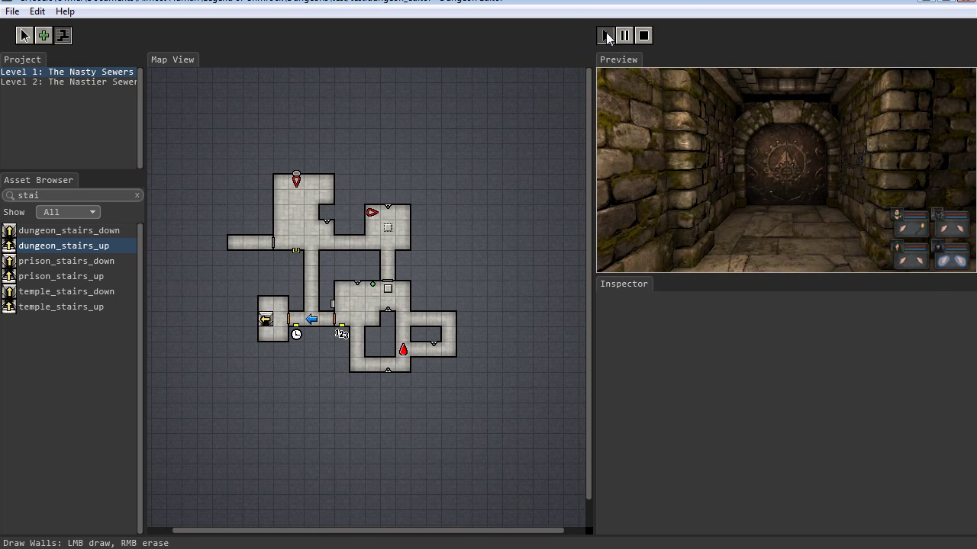
Open the metal door in the full-screen preview and inspect the descending stairs from the north side and the front.
{"action": "key", "text": "space"}
{"action": "key", "text": "w"}
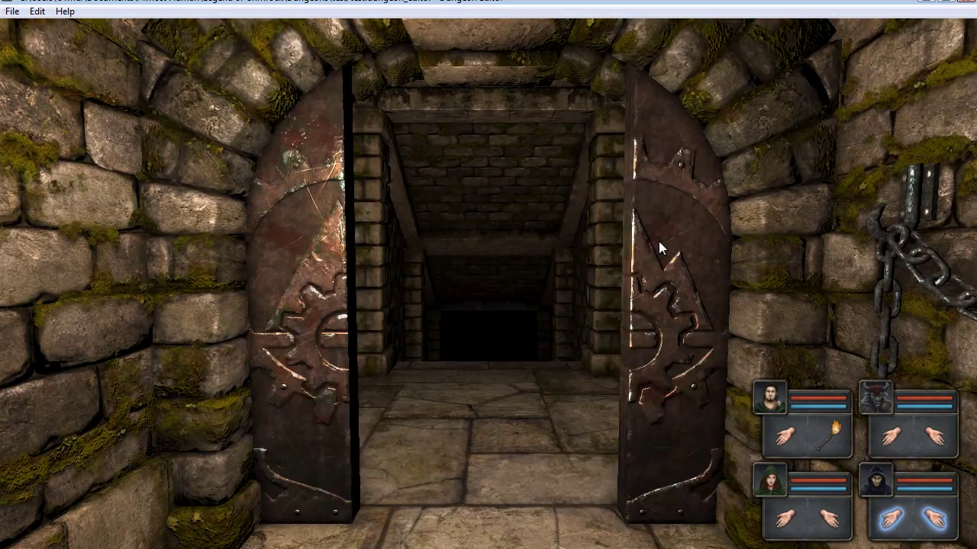
{"action": "key", "text": "w"}
{"action": "key", "text": "d"}
{"action": "key", "text": "q"}
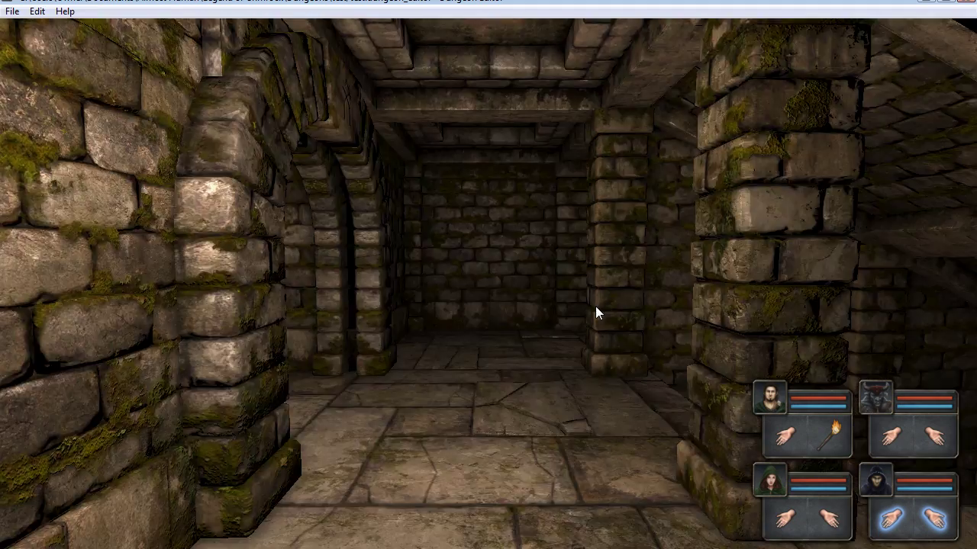
{"action": "key", "text": "d"}
{"action": "key", "text": "a"}
{"action": "key", "text": "e"}
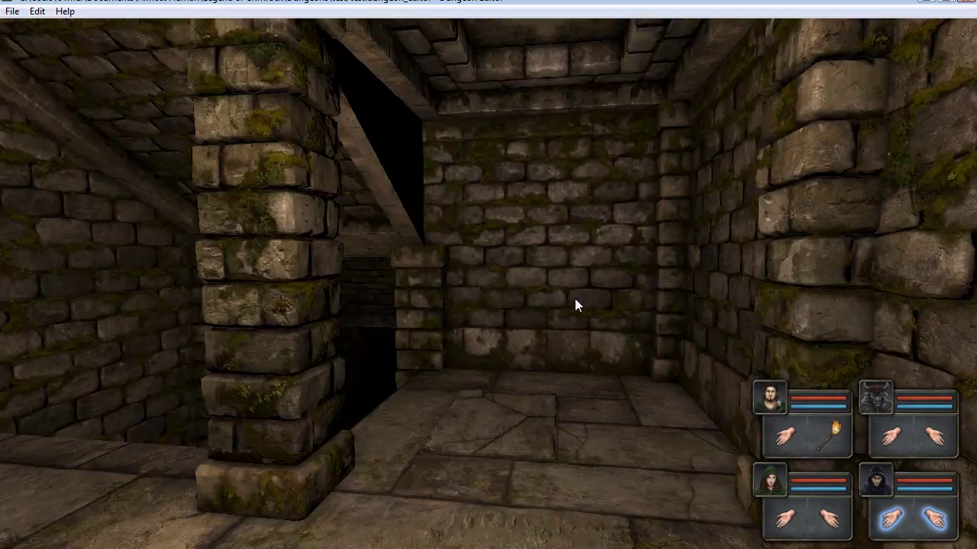
{"action": "key", "text": "a"}
{"action": "key", "text": "w"}
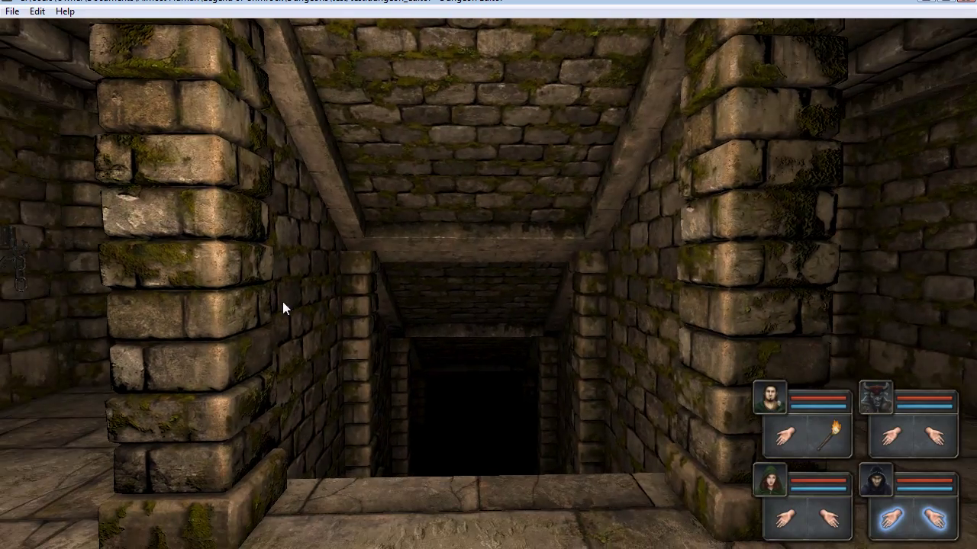
Inspect the south side of the descending stairs from the adjoining cell, then return to the editor.
{"action": "key", "text": "a"}
{"action": "key", "text": "e"}
{"action": "key", "text": "a"}
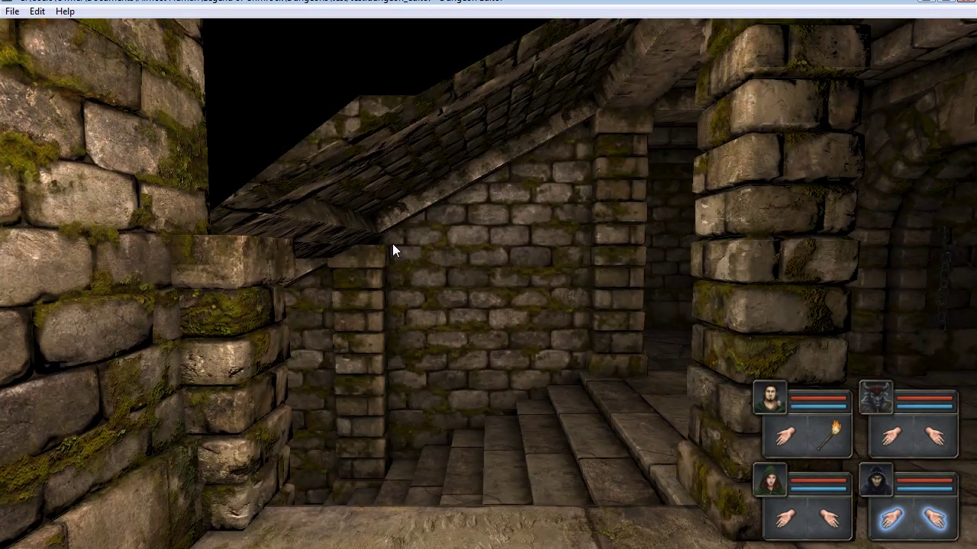
{"action": "right_click_drag", "start_coordinate": [349, 164], "coordinate": [387, 241]}
{"action": "key", "text": "d"}
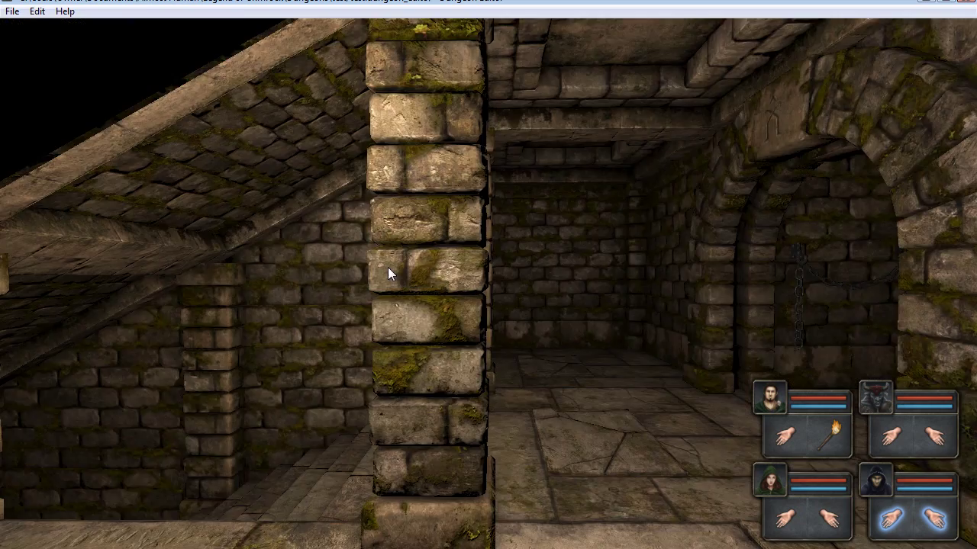
{"action": "key", "text": "q"}
{"action": "key", "text": "Escape"}
Wall up the cells directly north and south of the stairs and check both sides in the full-screen preview.
{"action": "right_click", "coordinate": [264, 304]}
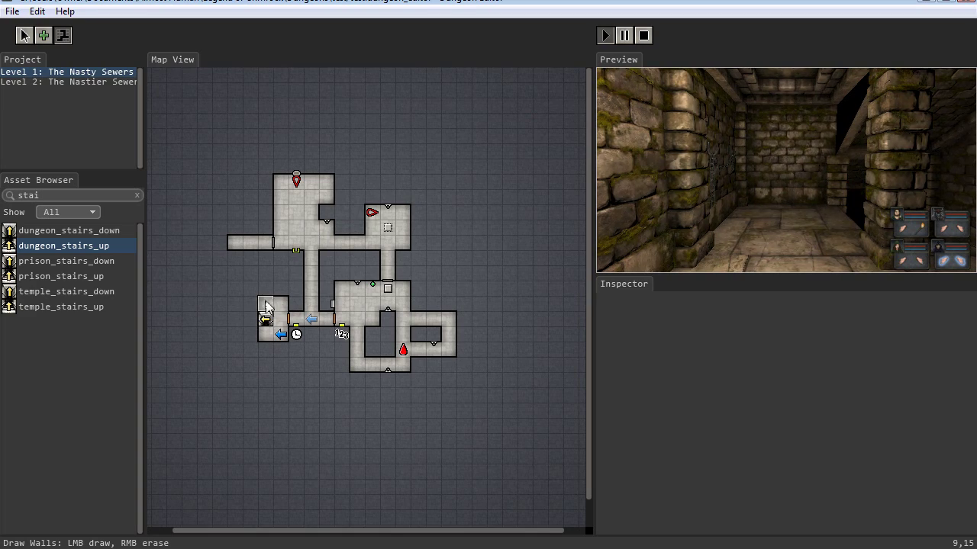
{"action": "right_click", "coordinate": [263, 334]}
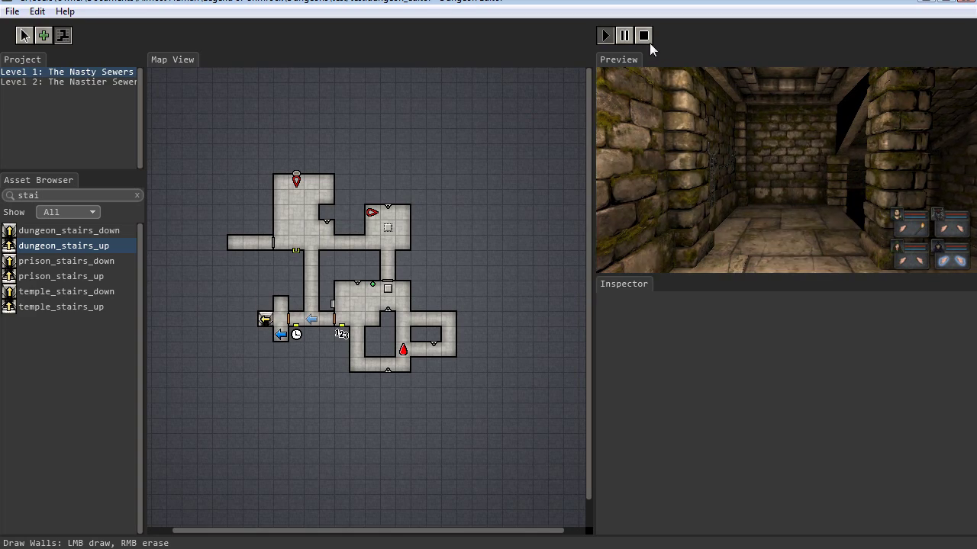
{"action": "left_click", "coordinate": [605, 35]}
{"action": "key", "text": "e"}
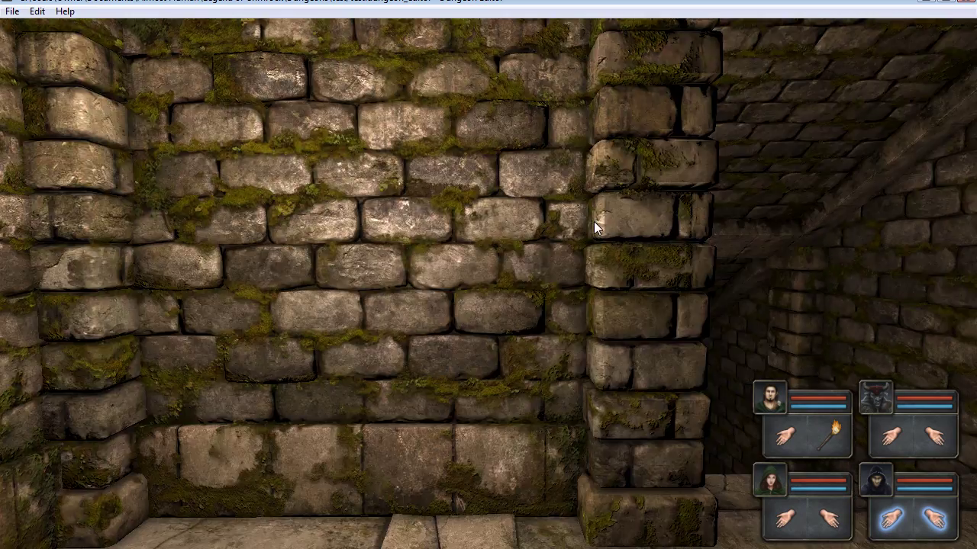
{"action": "key", "text": "e"}
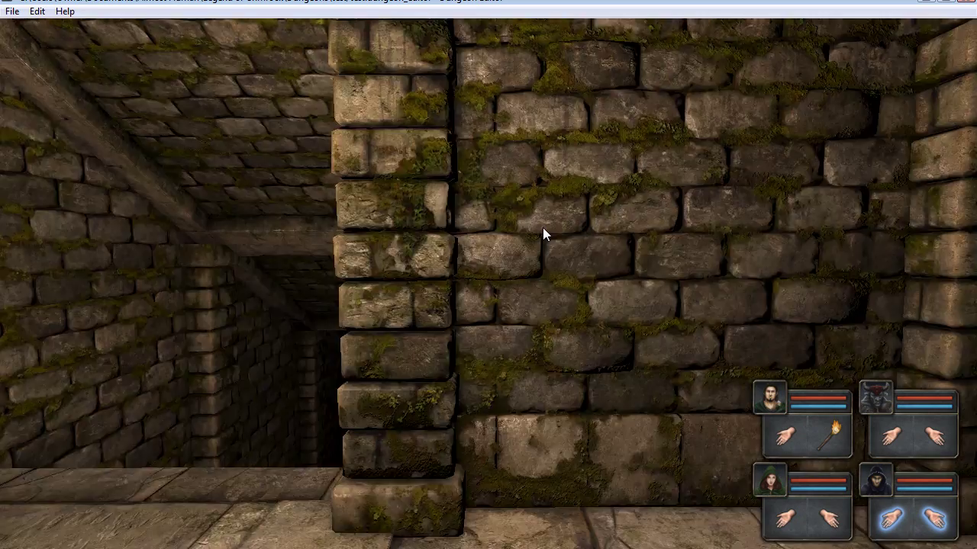
{"action": "key", "text": "q"}
{"action": "key", "text": "Escape"}
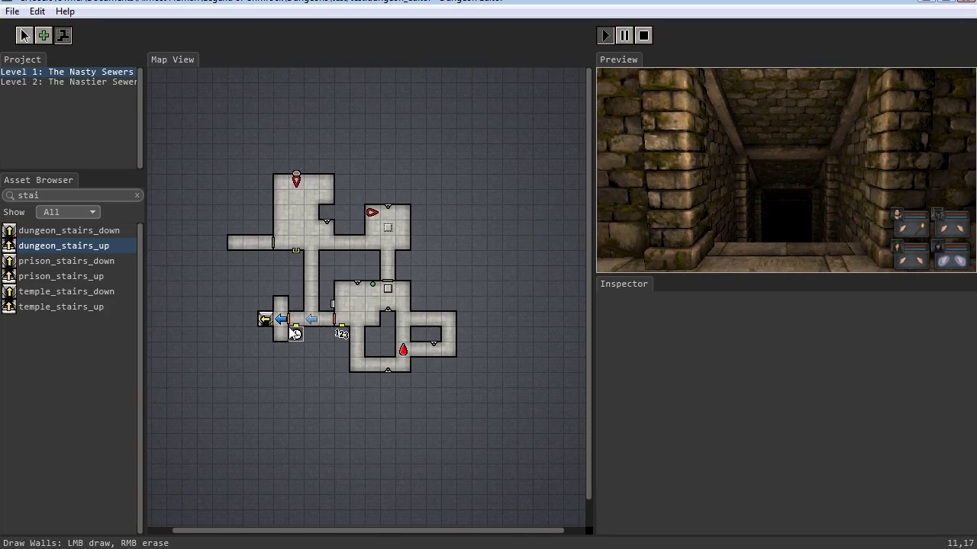
Carve a two-cell-wide area west of the stairs, link it to the landing along the south, and enter the link in the preview.
{"action": "mouse_move", "coordinate": [250, 304]}
{"action": "left_mouse_down"}
{"action": "mouse_move", "coordinate": [233, 294]}
{"action": "mouse_move", "coordinate": [268, 351]}
{"action": "mouse_move", "coordinate": [266, 323]}
{"action": "left_mouse_up"}
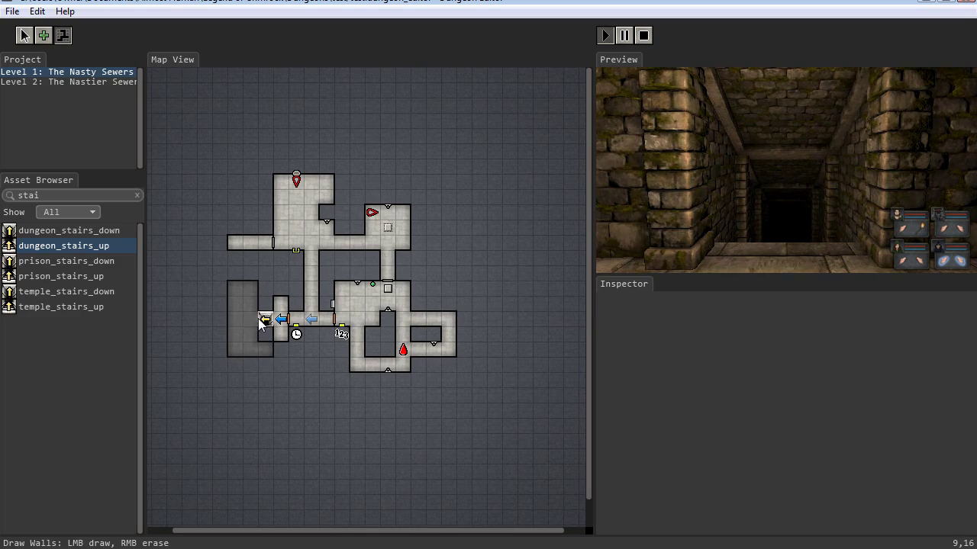
{"action": "left_click", "coordinate": [276, 349]}
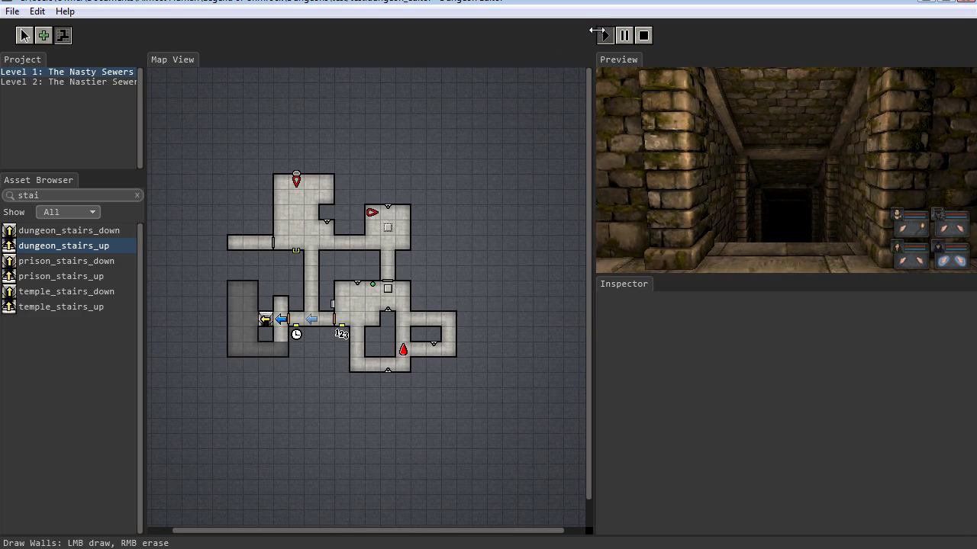
{"action": "key", "text": "a"}
{"action": "key", "text": "a"}
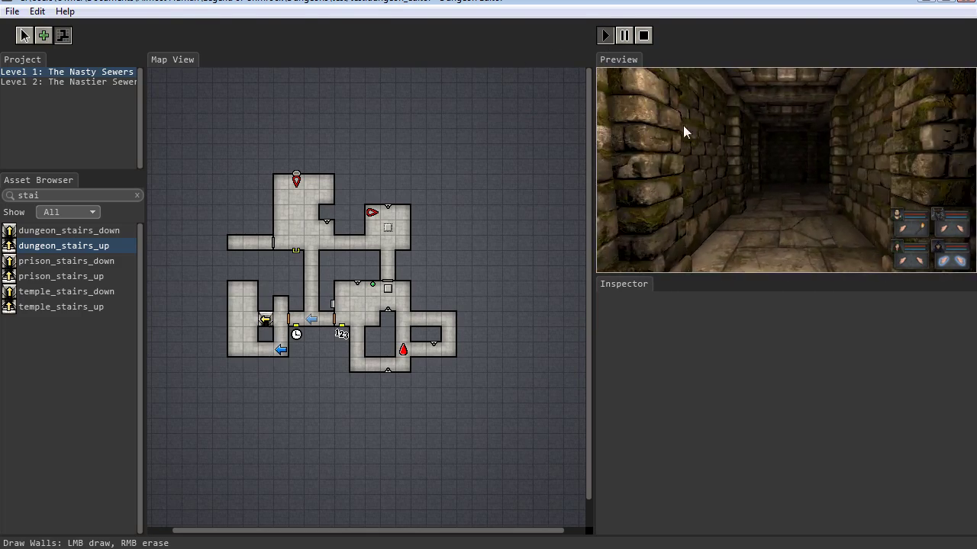
Walk through the new area behind the stairs in the full-screen preview and examine the stairs' back and sides.
{"action": "key", "text": "space"}
{"action": "key", "text": "w"}
{"action": "key", "text": "e"}
{"action": "key", "text": "w"}
{"action": "key", "text": "e"}
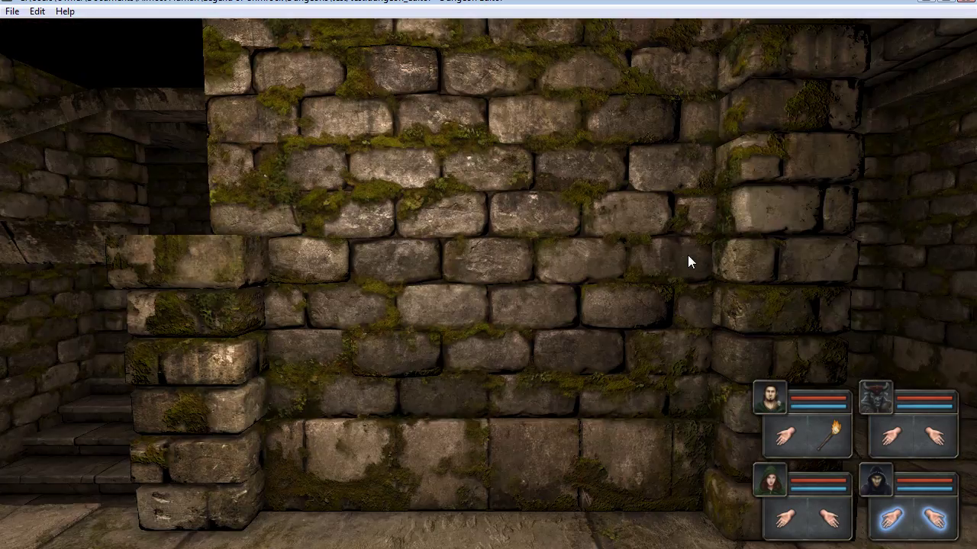
{"action": "key", "text": "s"}
{"action": "key", "text": "a"}
{"action": "key", "text": "d"}
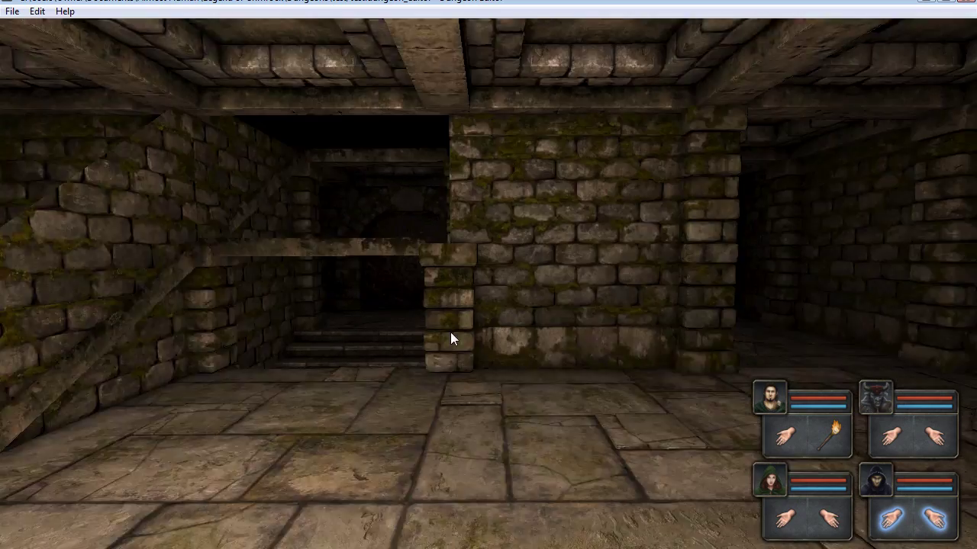
{"action": "key", "text": "w"}
{"action": "key", "text": "q"}
{"action": "key", "text": "w"}
{"action": "key", "text": "s"}
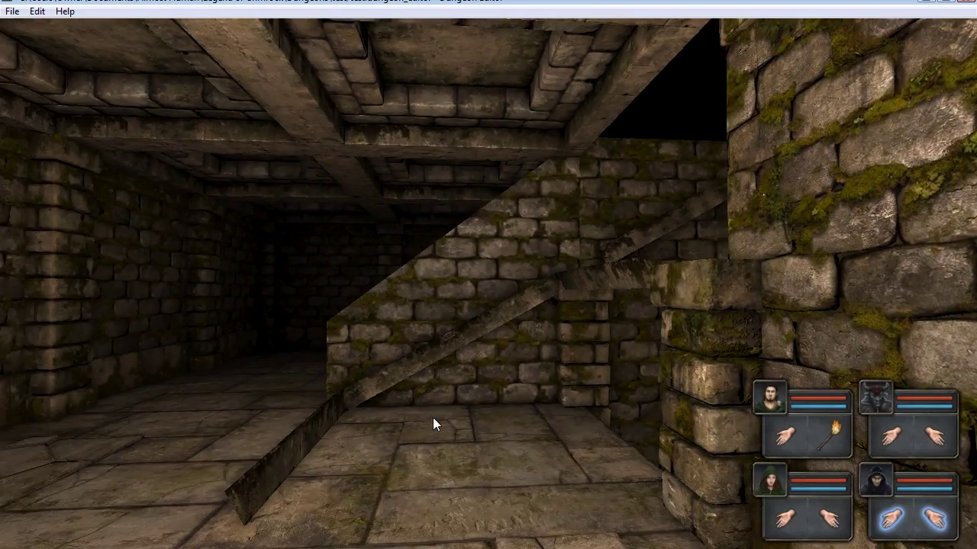
Wall up the cell directly west of the stairs and inspect the new wall in the full-screen preview.
{"action": "key", "text": "F11"}
{"action": "right_click", "coordinate": [250, 319]}
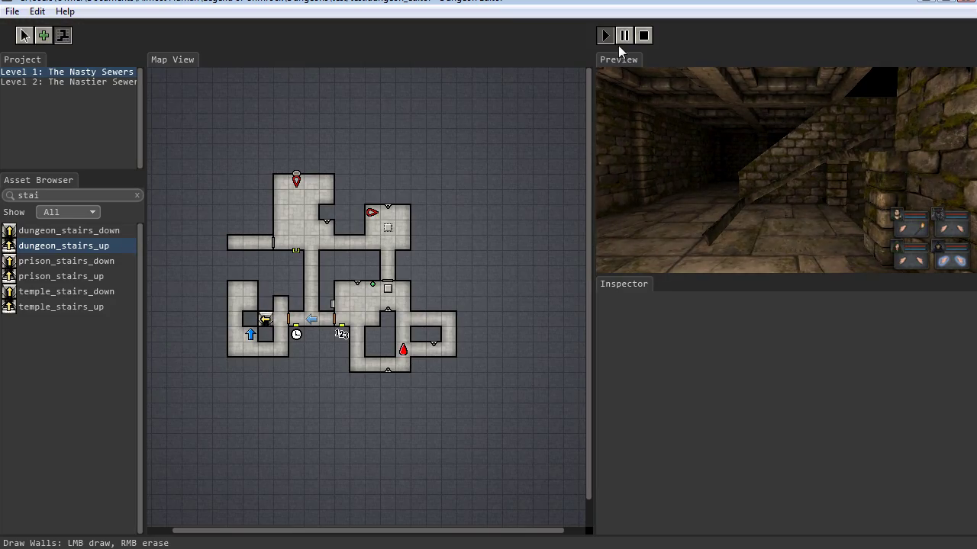
{"action": "left_click", "coordinate": [607, 35]}
{"action": "key", "text": "F11"}
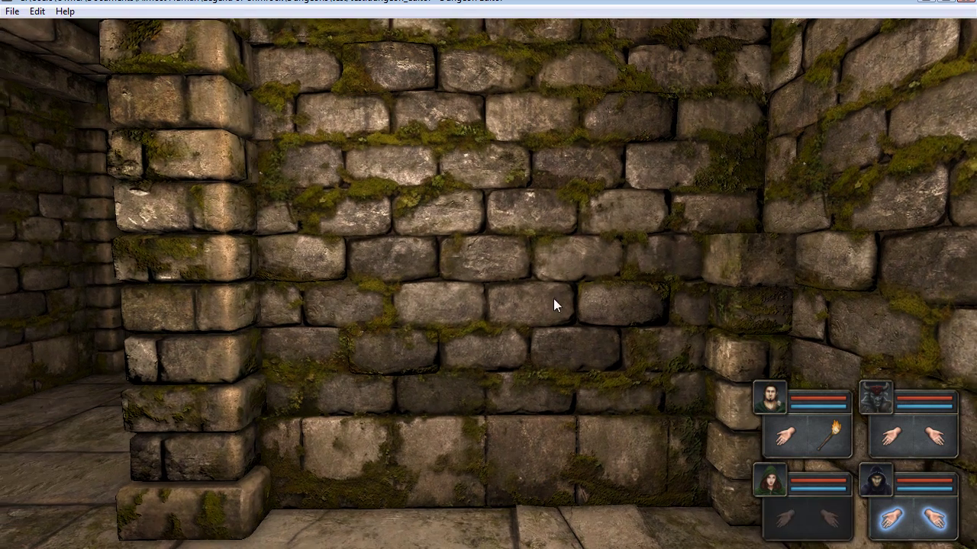
{"action": "right_click_drag", "start_coordinate": [554, 298], "coordinate": [574, 325]}
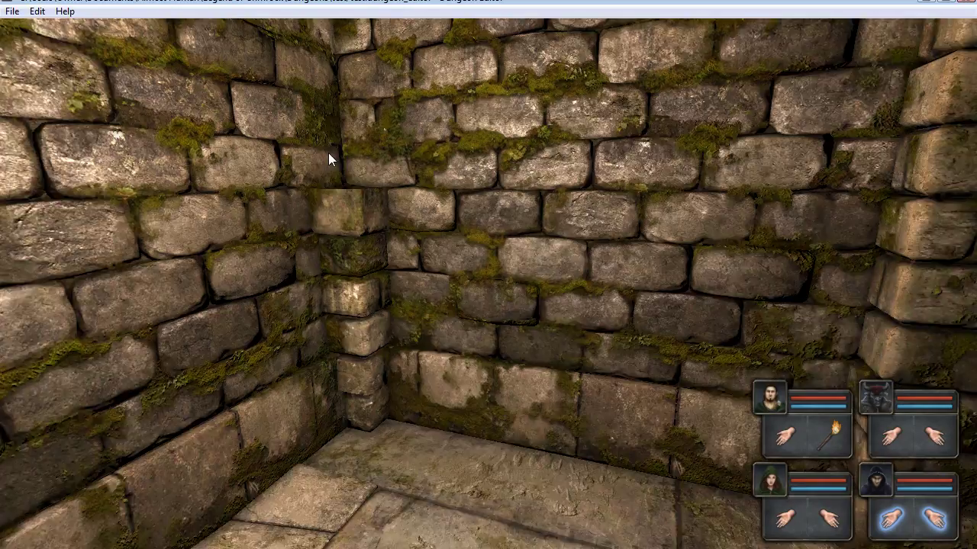
{"action": "key", "text": "q"}
{"action": "key", "text": "s"}
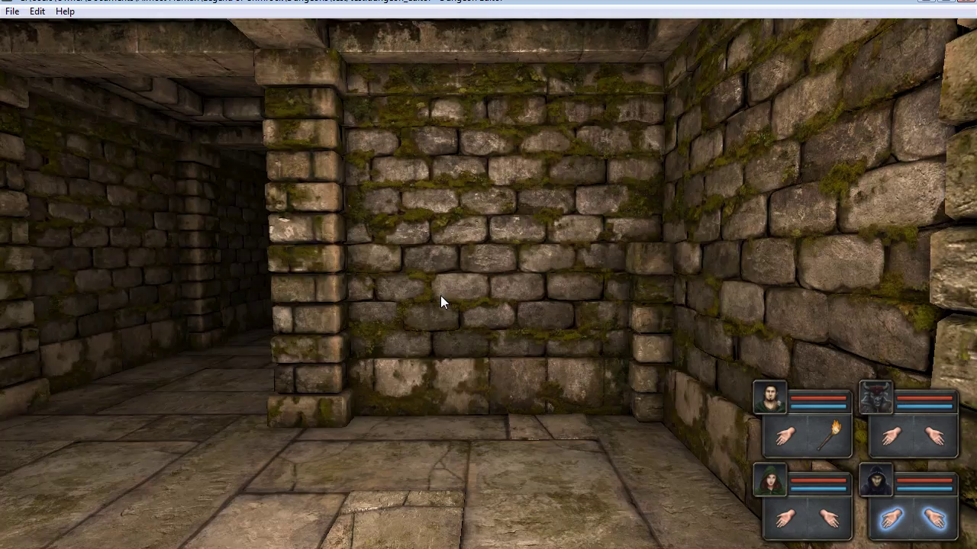
Walk from behind the stairs around to the landing beside the metal door in the preview.
{"action": "key", "text": "e"}
{"action": "key", "text": "e"}
{"action": "key", "text": "d"}
{"action": "key", "text": "w"}
{"action": "key", "text": "w"}
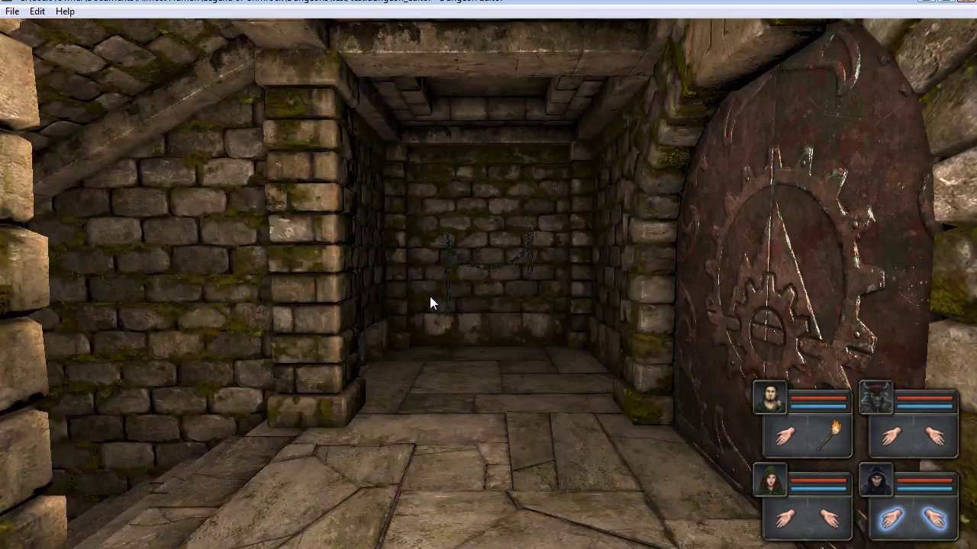
Circle back from the landing to the area behind the stairs and check the surrounding walls for gaps.
{"action": "key", "text": "q"}
{"action": "key", "text": "a"}
{"action": "key", "text": "a"}
{"action": "key", "text": "e"}
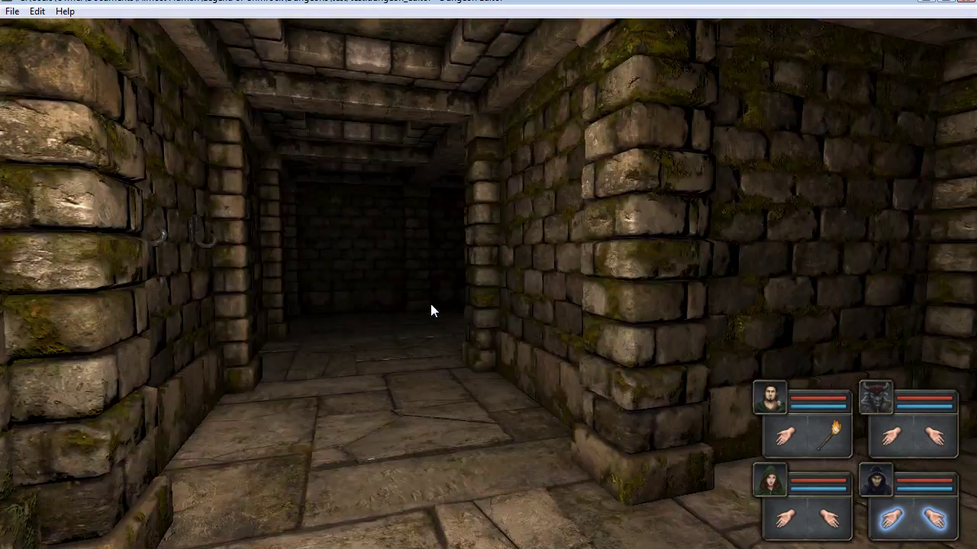
{"action": "key", "text": "a"}
{"action": "key", "text": "a"}
{"action": "key", "text": "w"}
{"action": "key", "text": "e"}
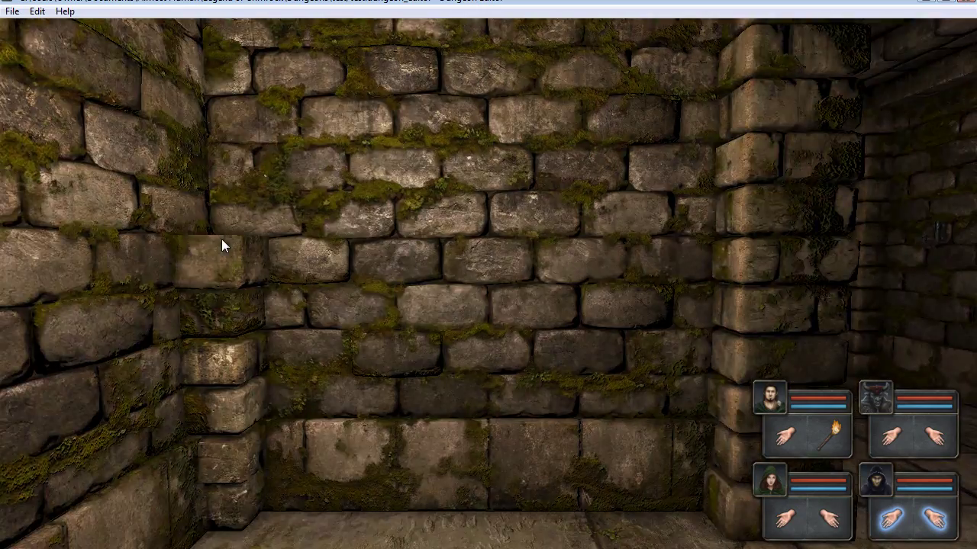
Check the walls behind the stairs in the full-screen preview and return to the map.
{"action": "key", "text": "d"}
{"action": "key", "text": "a"}
{"action": "key", "text": "a"}
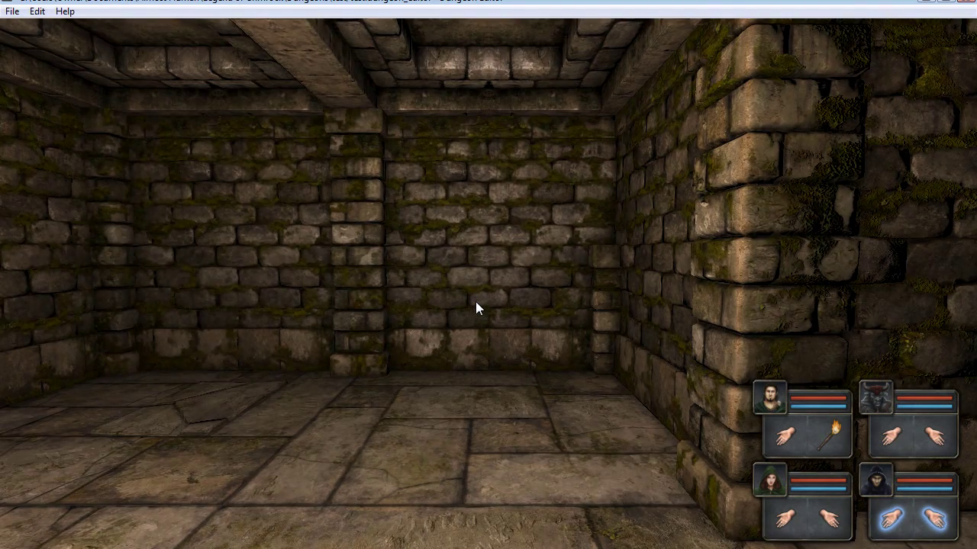
{"action": "key", "text": "Escape"}
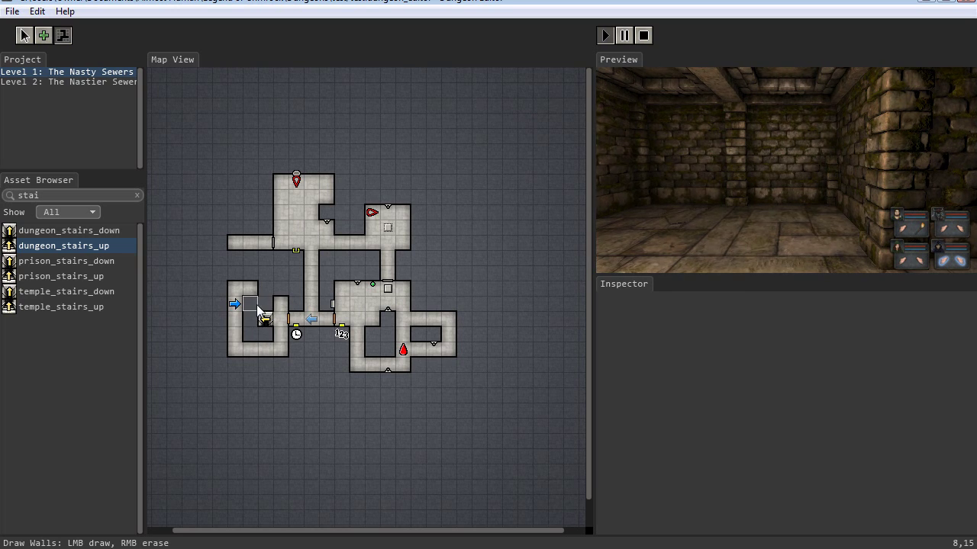
Run the preview again and walk from the area west of the stairs into the passage leading around them.
{"action": "left_click", "coordinate": [605, 35]}
{"action": "key", "text": "q"}
{"action": "key", "text": "q"}
{"action": "key", "text": "q"}
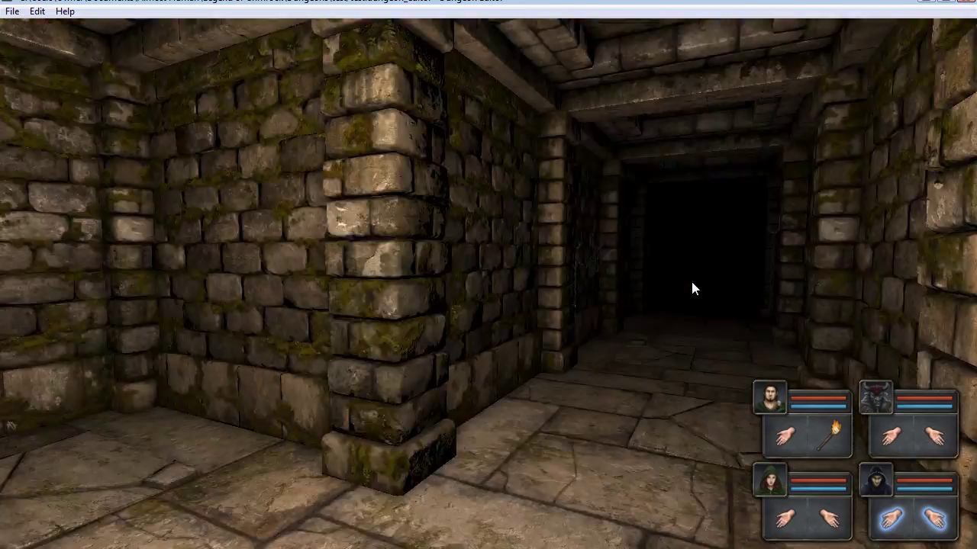
{"action": "key", "text": "d"}
{"action": "key", "text": "d"}
{"action": "key", "text": "d"}
{"action": "key", "text": "q"}
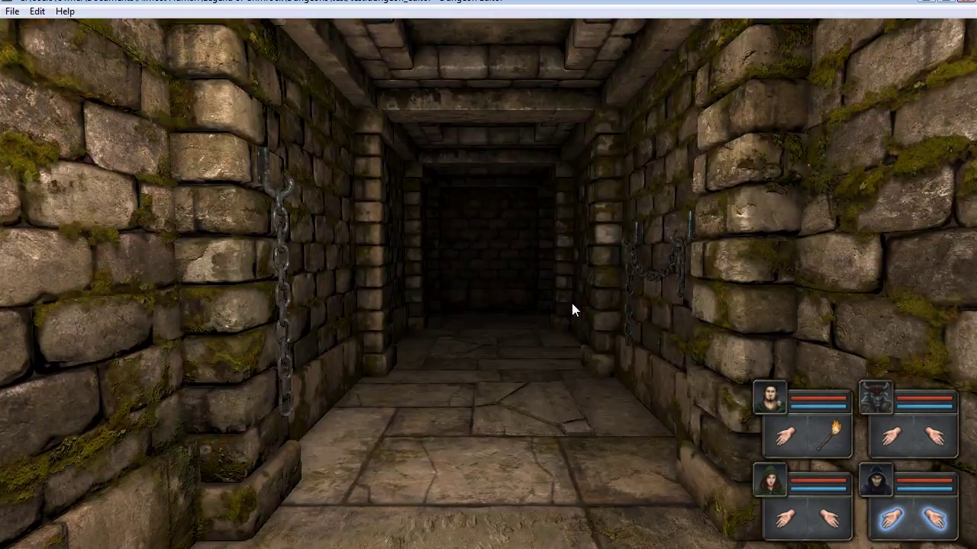
Continue around to the landing east of the stairs, face the descending stairway, and return to the map.
{"action": "key", "text": "s"}
{"action": "key", "text": "d"}
{"action": "key", "text": "d"}
{"action": "key", "text": "d"}
{"action": "key", "text": "d"}
{"action": "key", "text": "d"}
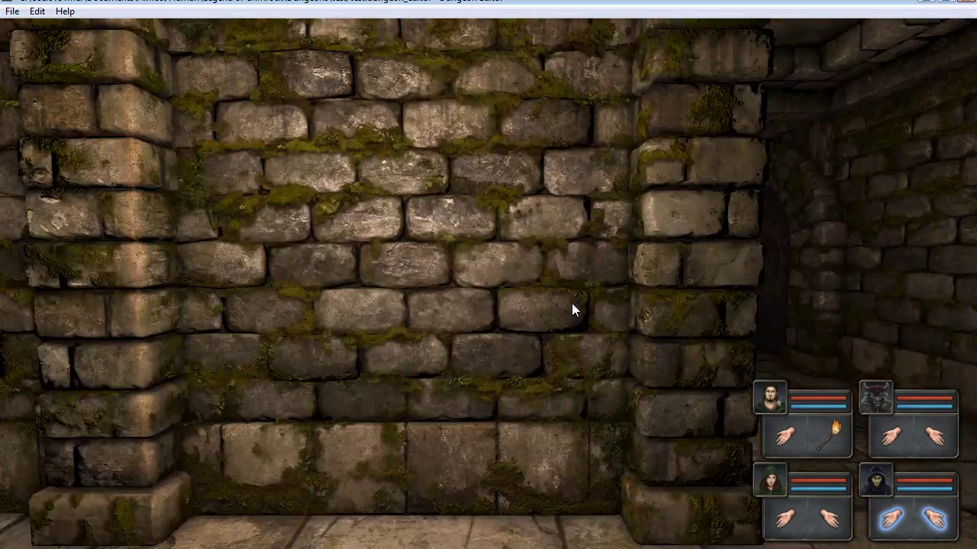
{"action": "key", "text": "w"}
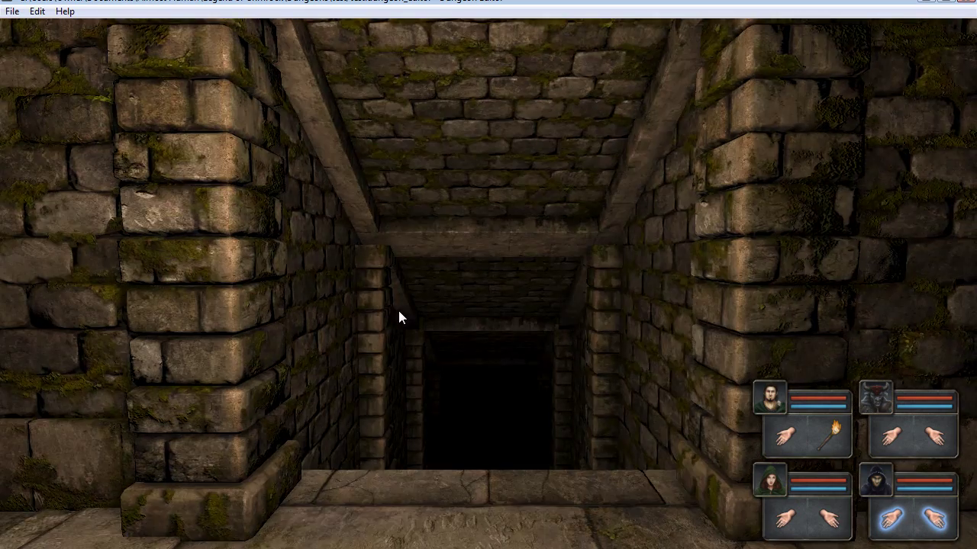
{"action": "key", "text": "Escape"}
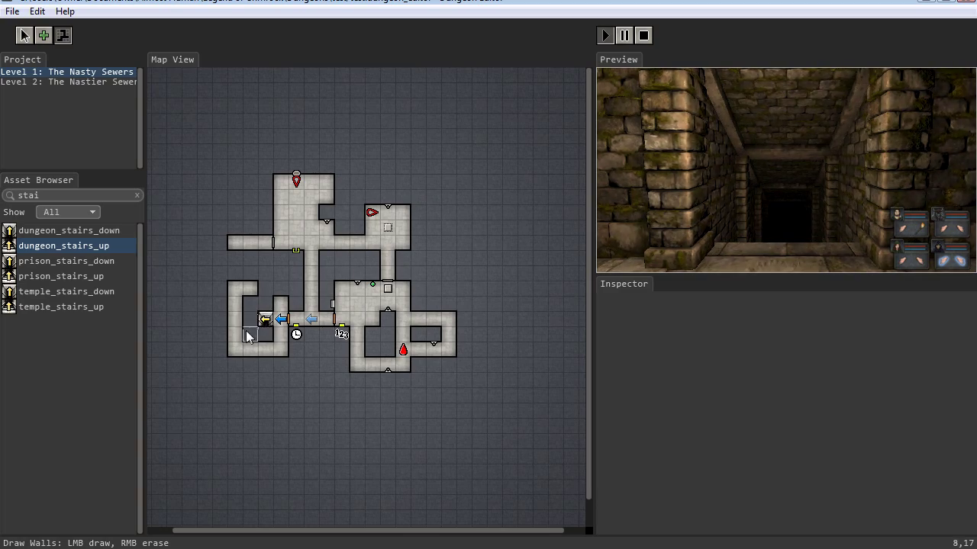